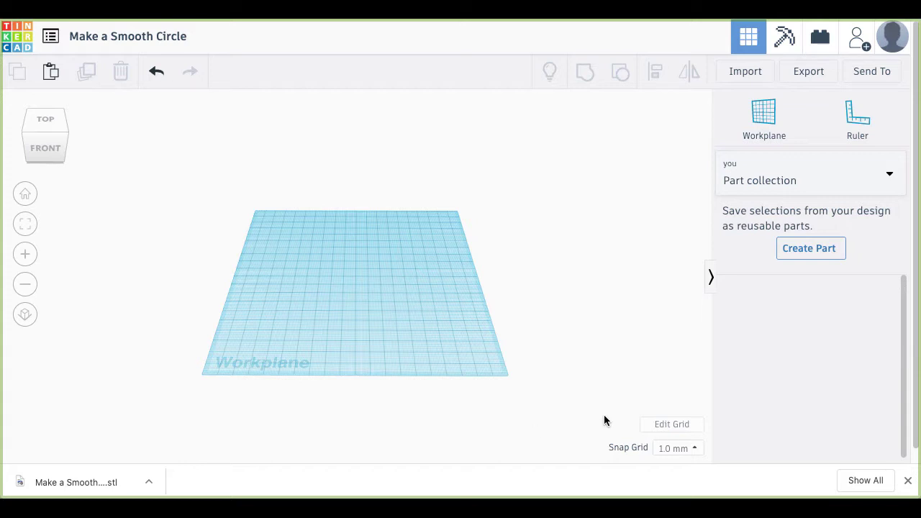
Step: Switch the part collection to the Tinkercad Basic Shapes library
{"action": "left_click", "coordinate": [890, 178]}
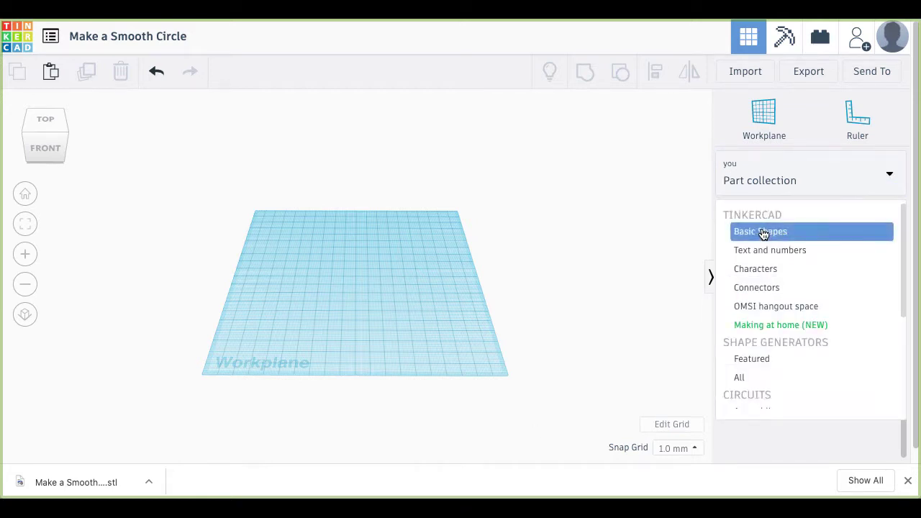
{"action": "left_click", "coordinate": [763, 232]}
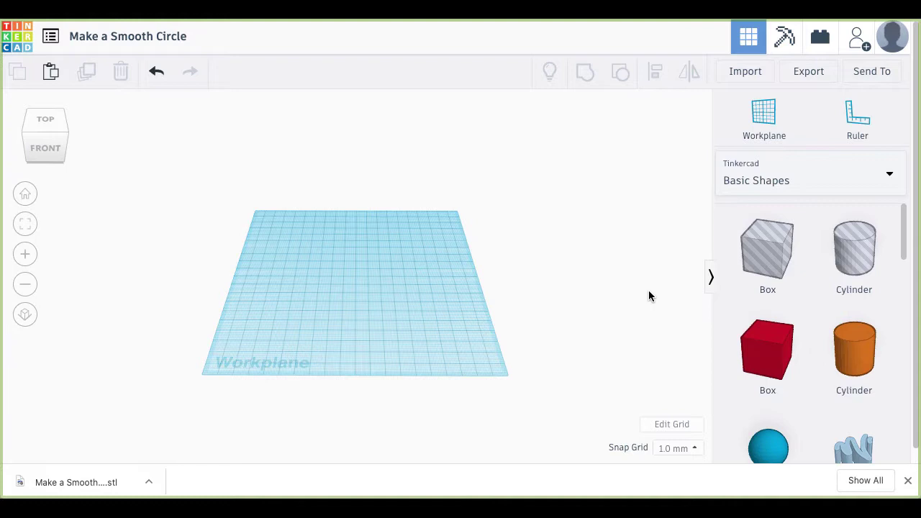
{"action": "scroll", "coordinate": [648, 290], "scroll_direction": "down", "scroll_amount": 2}
{"action": "scroll", "coordinate": [648, 290], "scroll_direction": "up", "scroll_amount": 1}
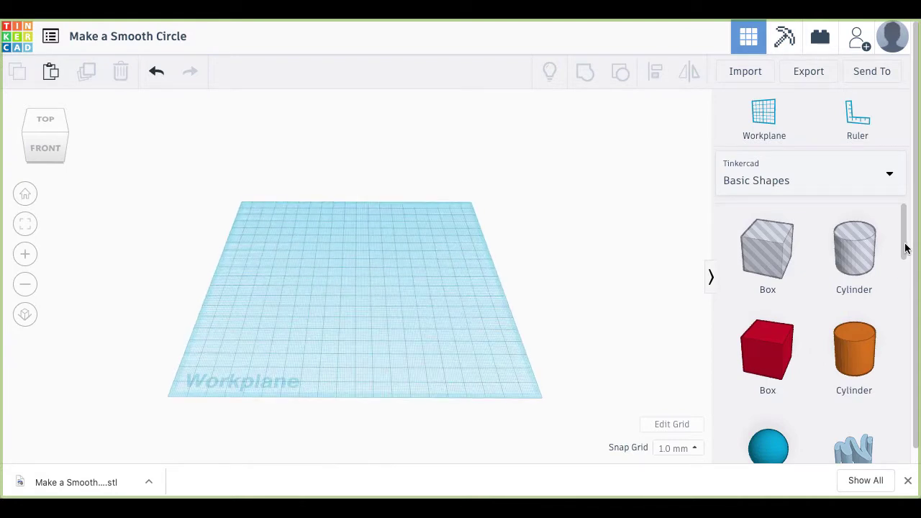
Step: Place an orange cylinder on the workplane
{"action": "mouse_move", "coordinate": [904, 249]}
{"action": "left_mouse_down"}
{"action": "mouse_move", "coordinate": [906, 309]}
{"action": "mouse_move", "coordinate": [899, 241]}
{"action": "left_mouse_up"}
{"action": "left_click_drag", "start_coordinate": [859, 355], "coordinate": [358, 297]}
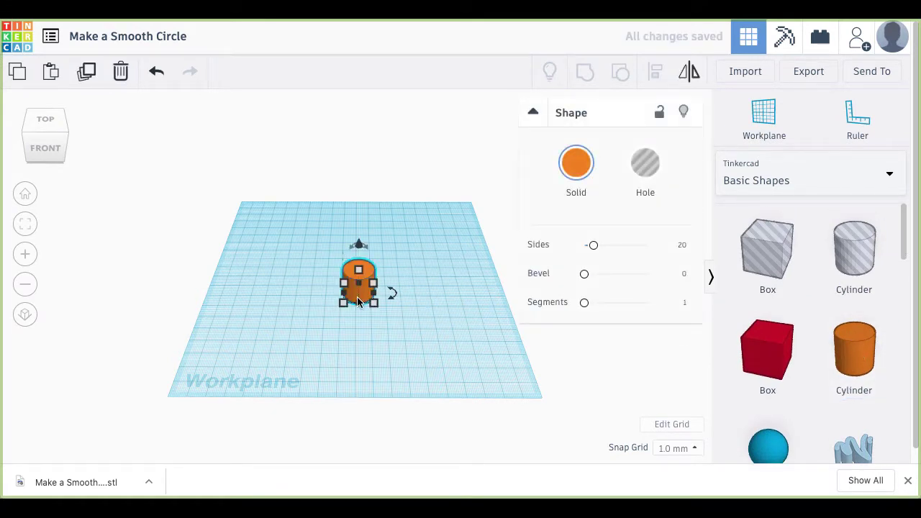
{"action": "mouse_move", "coordinate": [373, 302]}
Step: Set the cylinder's width and length to 60 mm and move it toward the centre
{"action": "left_click", "coordinate": [350, 361]}
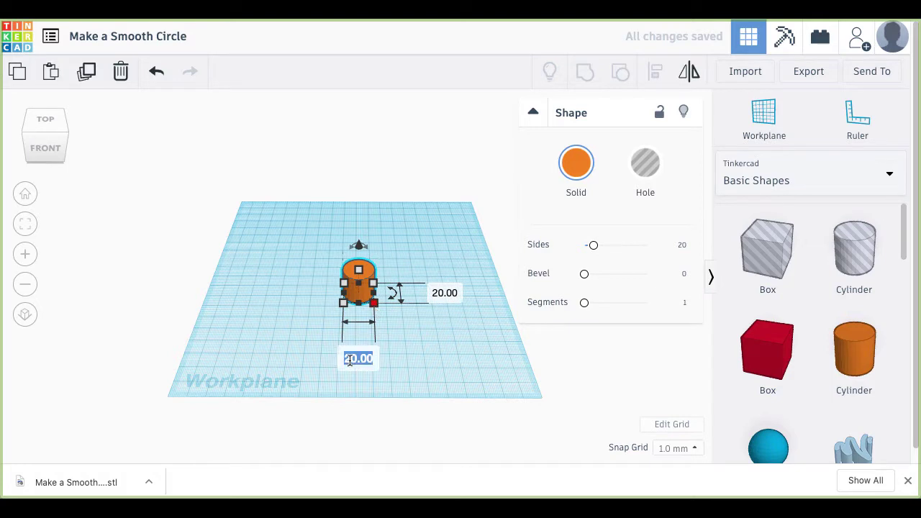
{"action": "type", "text": "60"}
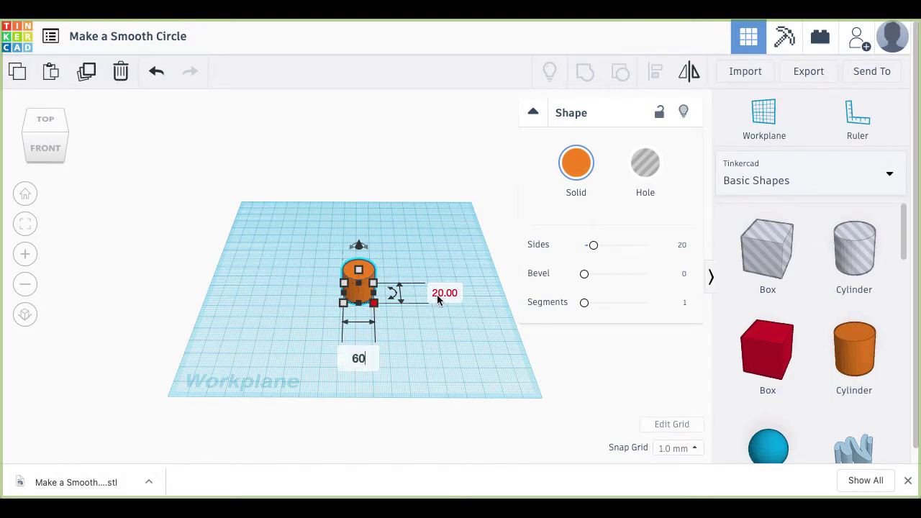
{"action": "key", "text": "Tab"}
{"action": "type", "text": "60"}
{"action": "key", "text": "Return"}
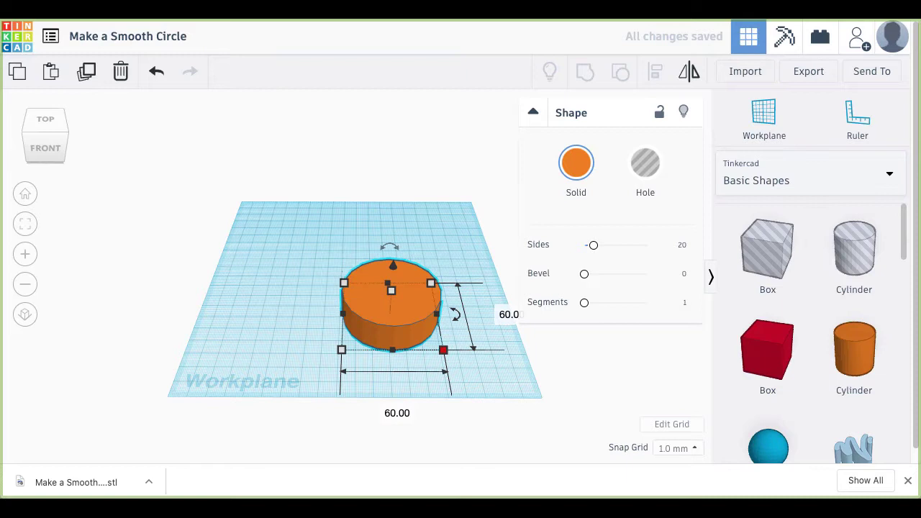
{"action": "left_click_drag", "start_coordinate": [431, 297], "coordinate": [355, 271]}
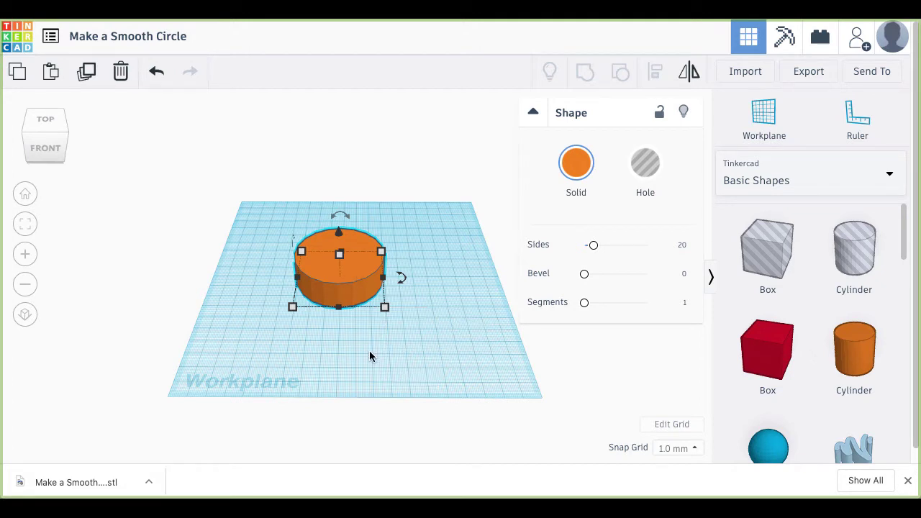
Step: Zoom to the cylinder and experiment with enlarging its base and height by the handles
{"action": "key", "text": "f"}
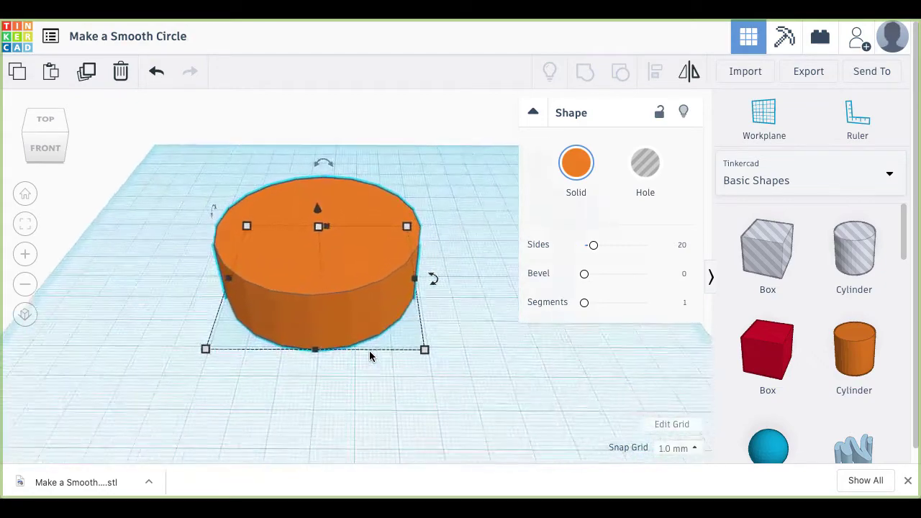
{"action": "scroll", "coordinate": [370, 356], "scroll_direction": "up", "scroll_amount": 2}
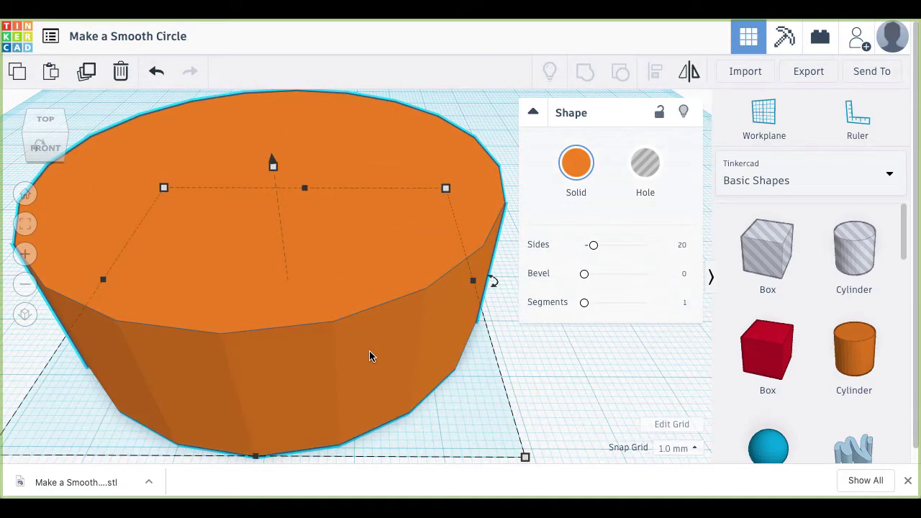
{"action": "scroll", "coordinate": [369, 356], "scroll_direction": "down", "scroll_amount": 5}
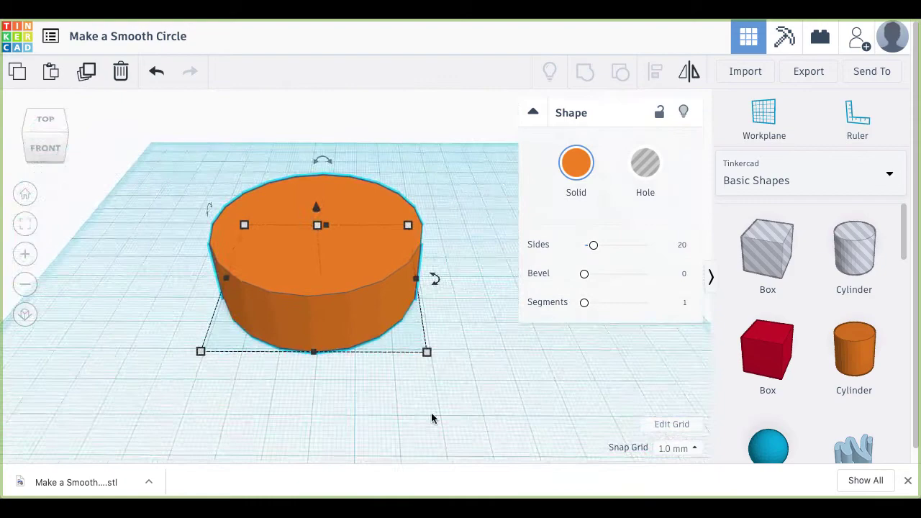
{"action": "left_click_drag", "start_coordinate": [430, 359], "coordinate": [546, 435]}
{"action": "scroll", "coordinate": [446, 365], "scroll_direction": "down", "scroll_amount": 4}
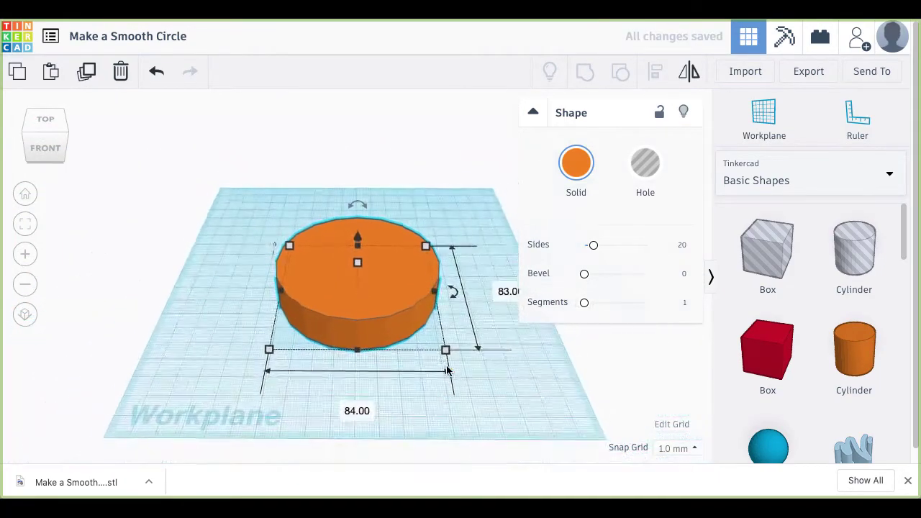
{"action": "left_click_drag", "start_coordinate": [442, 353], "coordinate": [415, 323]}
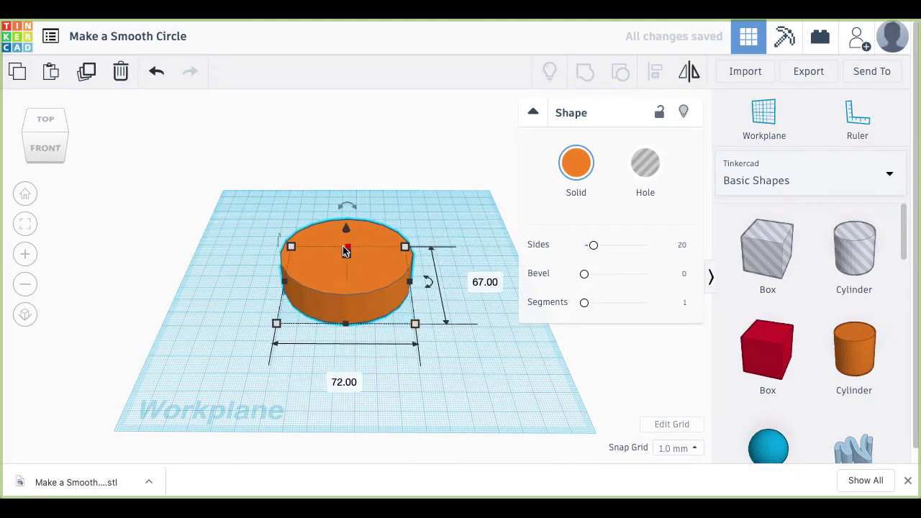
{"action": "mouse_move", "coordinate": [348, 253]}
{"action": "left_mouse_down"}
{"action": "mouse_move", "coordinate": [345, 130]}
{"action": "mouse_move", "coordinate": [346, 253]}
{"action": "left_mouse_up"}
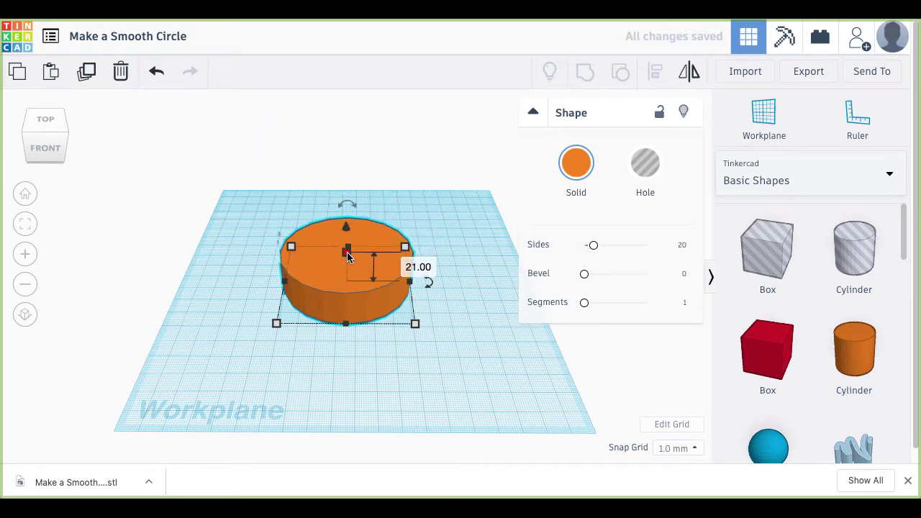
Step: Re-enter 60 mm for both the cylinder's width and length
{"action": "left_click", "coordinate": [336, 383]}
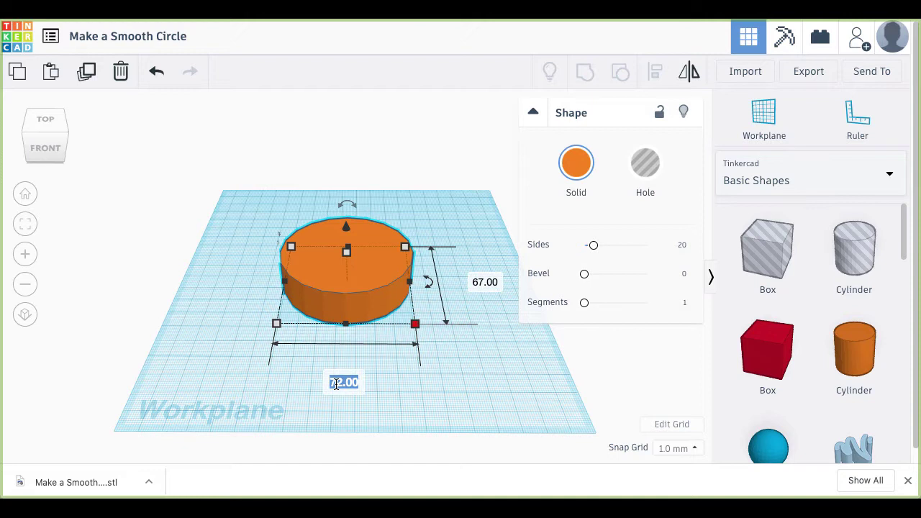
{"action": "type", "text": "60"}
{"action": "left_click", "coordinate": [475, 283]}
{"action": "type", "text": "60"}
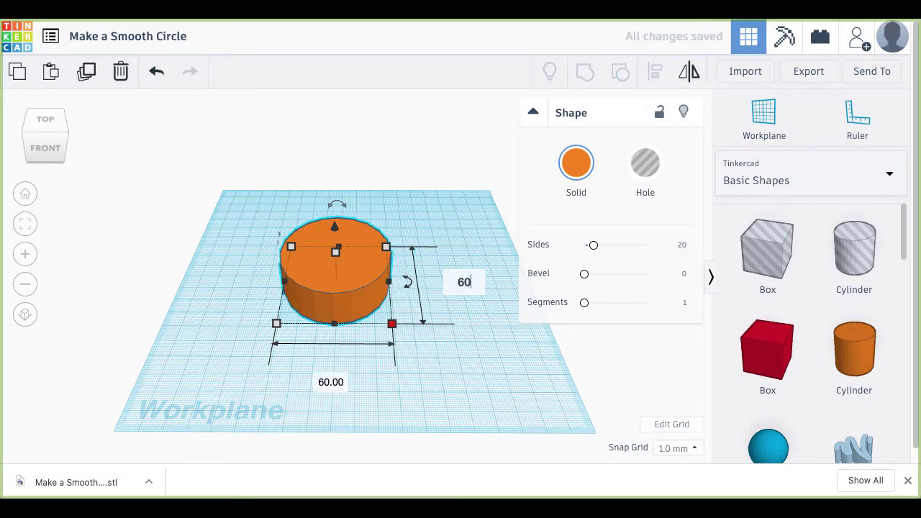
{"action": "key", "text": "Return"}
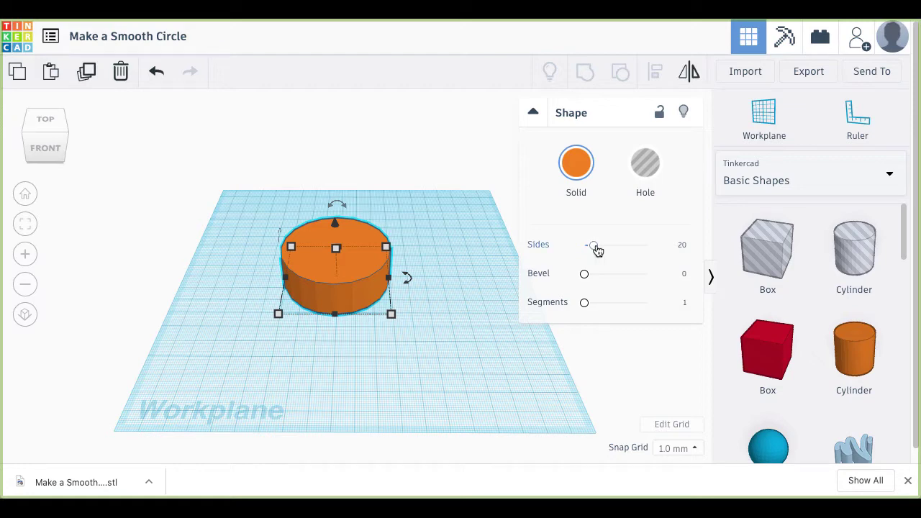
Step: Increase the cylinder's Sides to 64 and orbit to inspect its smoother wall
{"action": "scroll", "coordinate": [424, 303], "scroll_direction": "up", "scroll_amount": 5}
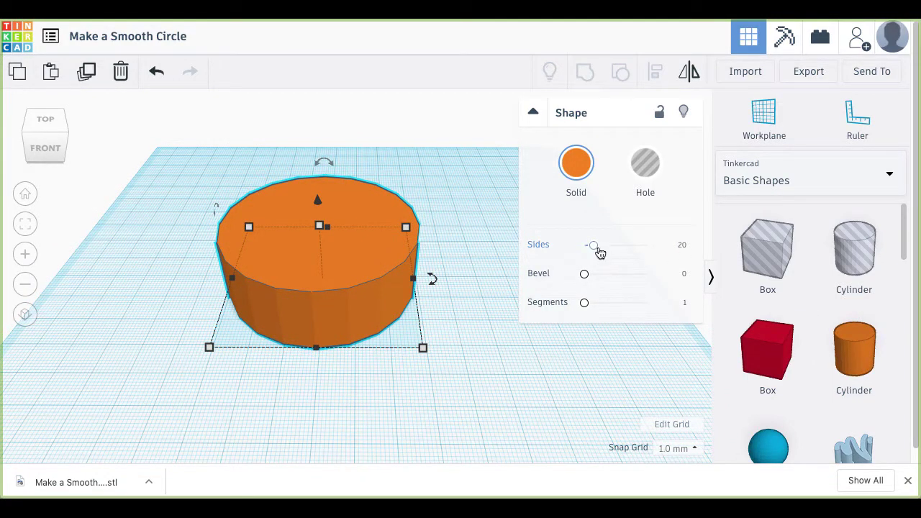
{"action": "left_click_drag", "start_coordinate": [594, 246], "coordinate": [669, 267]}
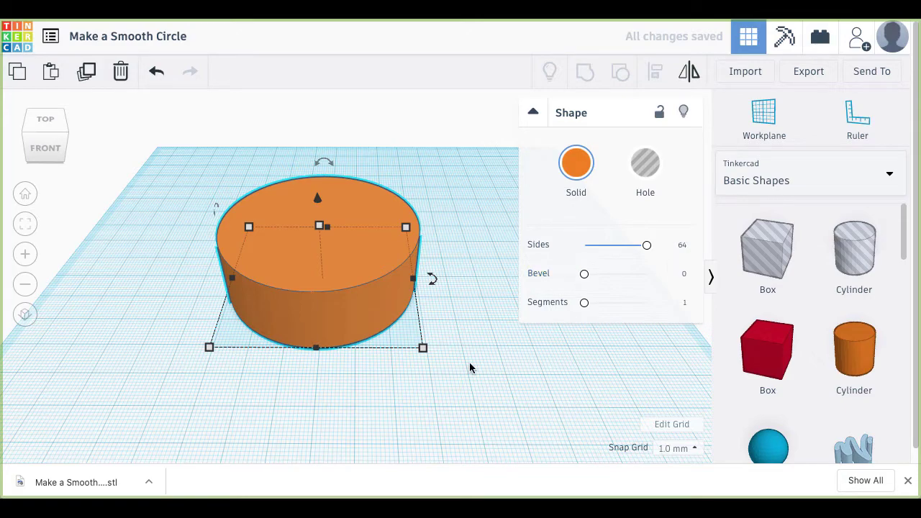
{"action": "scroll", "coordinate": [469, 362], "scroll_direction": "up", "scroll_amount": 5}
{"action": "scroll", "coordinate": [469, 367], "scroll_direction": "up", "scroll_amount": 3}
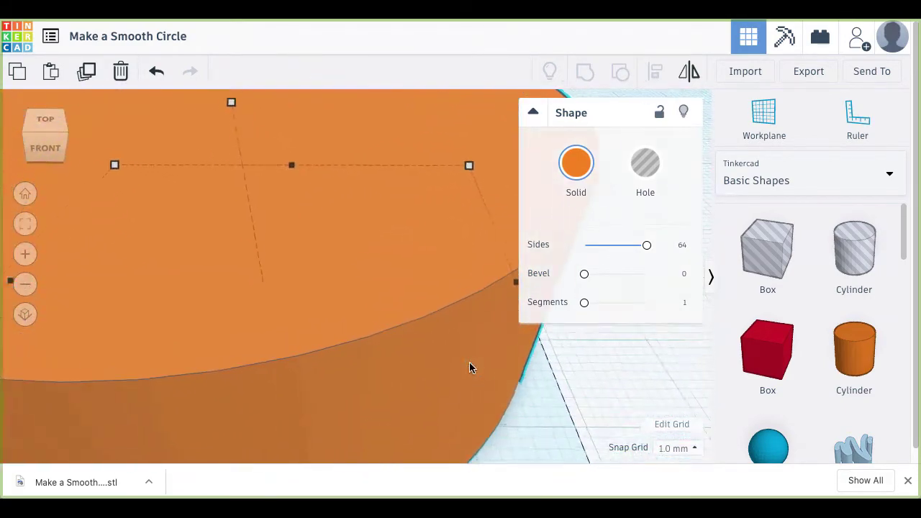
{"action": "mouse_move", "coordinate": [443, 382]}
{"action": "right_mouse_down"}
{"action": "mouse_move", "coordinate": [438, 331]}
{"action": "mouse_move", "coordinate": [441, 394]}
{"action": "mouse_move", "coordinate": [457, 396]}
{"action": "mouse_move", "coordinate": [452, 371]}
{"action": "right_mouse_up"}
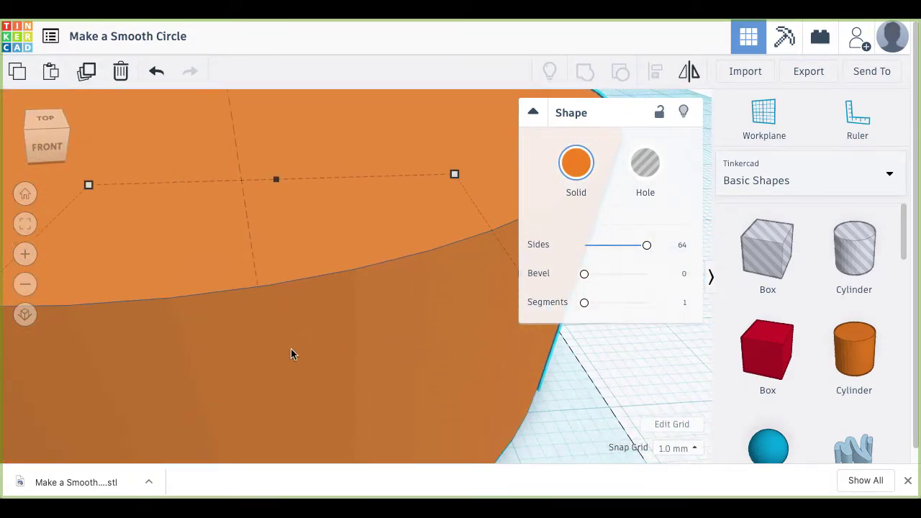
{"action": "key", "text": "f"}
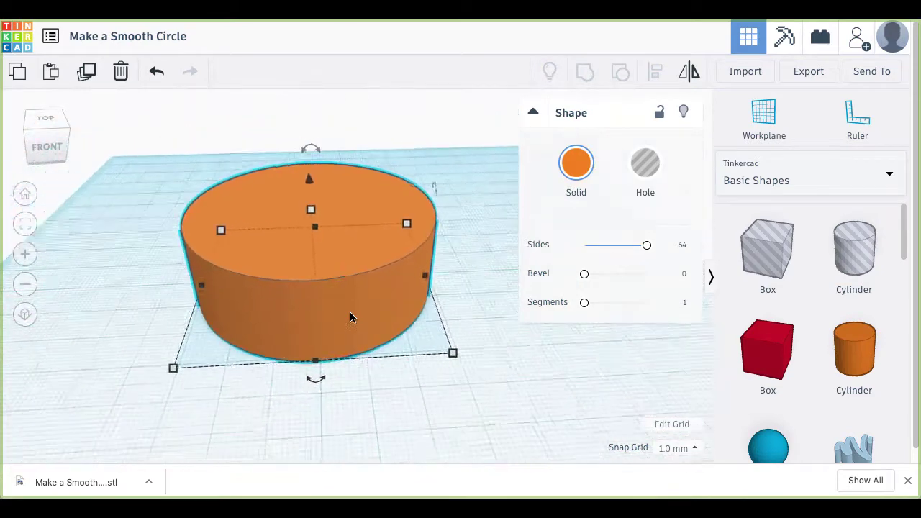
{"action": "right_click_drag", "start_coordinate": [379, 401], "coordinate": [370, 427]}
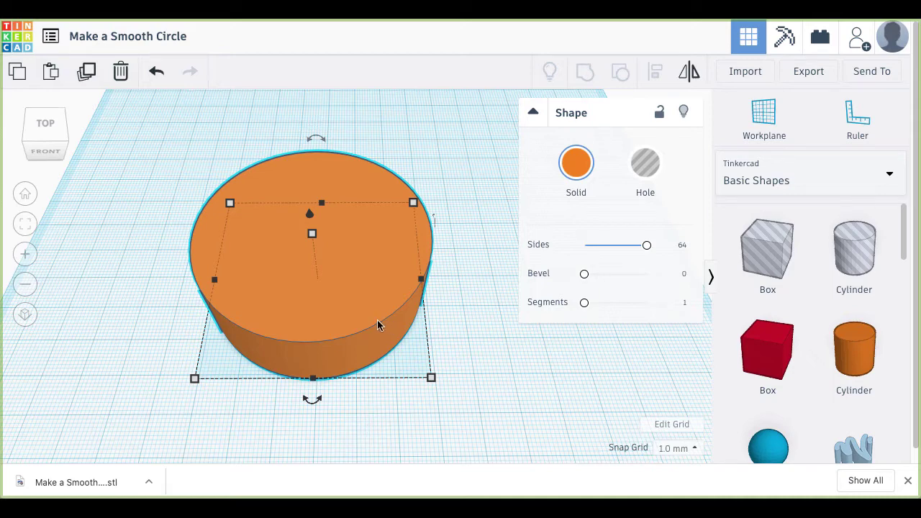
Step: Make the cylinder yellow, then duplicate it in place and make the copy red
{"action": "left_click", "coordinate": [584, 178]}
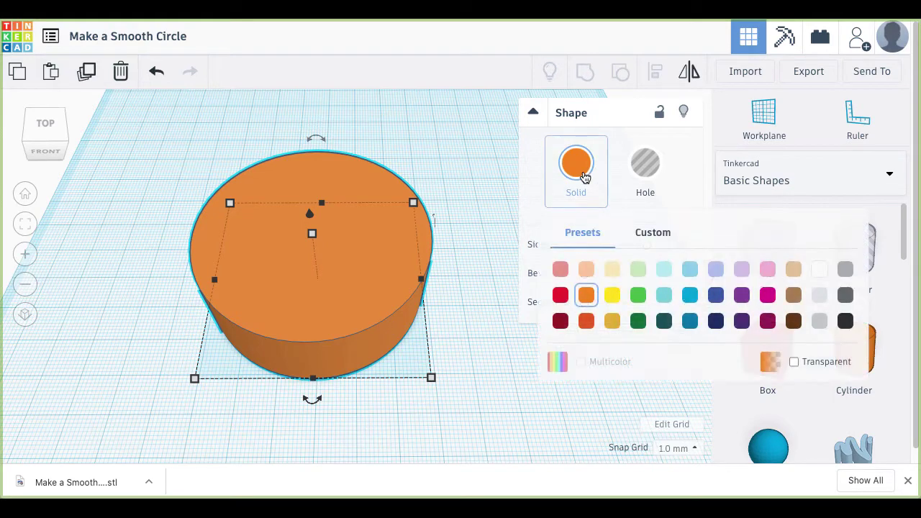
{"action": "left_click", "coordinate": [612, 295]}
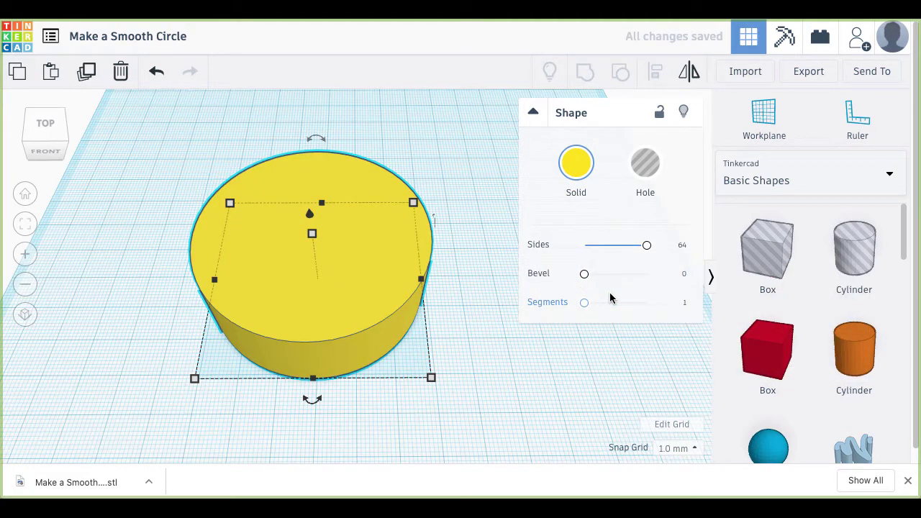
{"action": "left_click", "coordinate": [86, 73]}
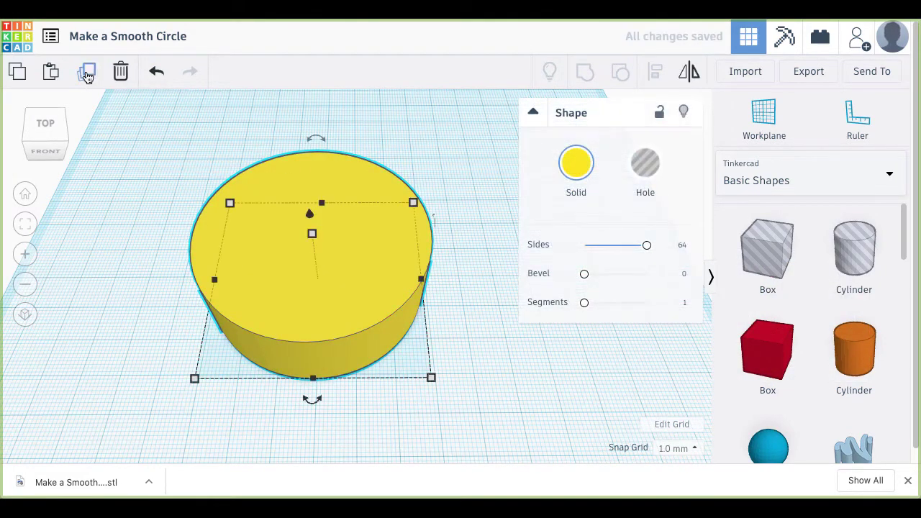
{"action": "left_click", "coordinate": [575, 168]}
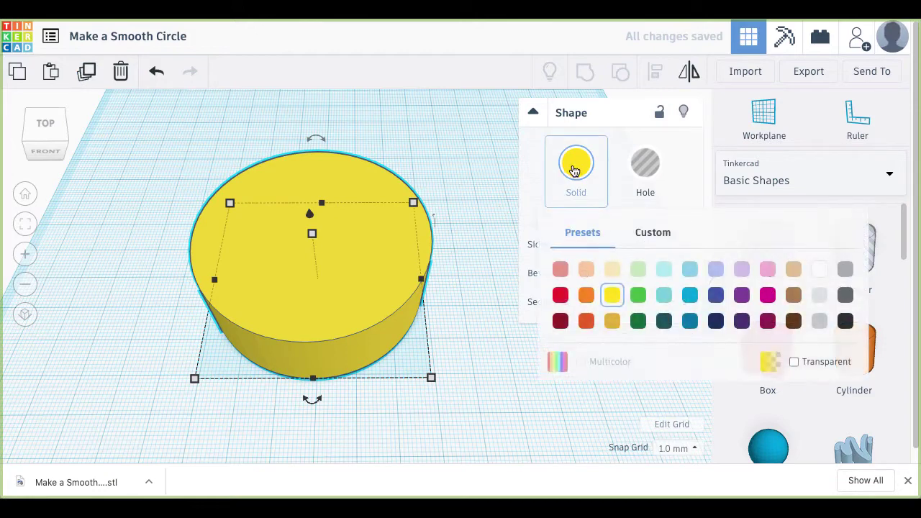
{"action": "left_click", "coordinate": [560, 296]}
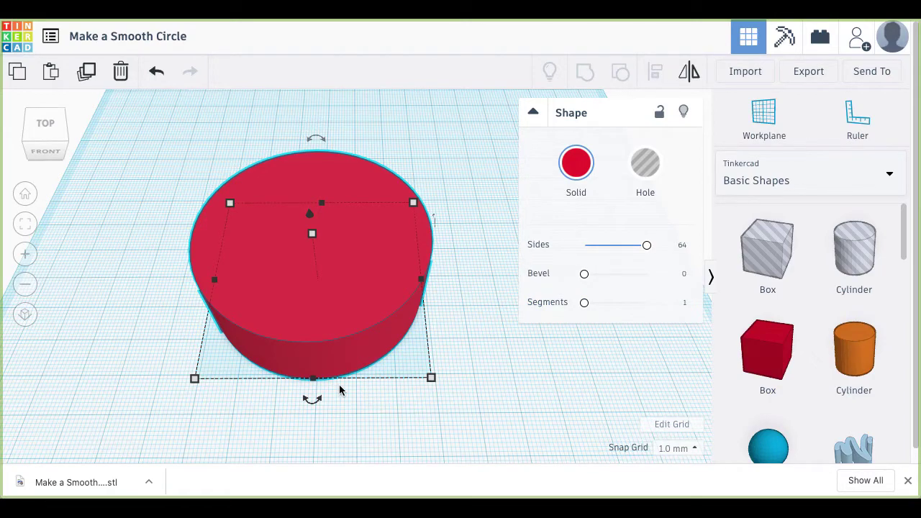
Step: Rotate the red copy 3° so it overlaps the original
{"action": "mouse_move", "coordinate": [312, 402]}
{"action": "scroll", "coordinate": [315, 406], "scroll_direction": "down", "scroll_amount": 4}
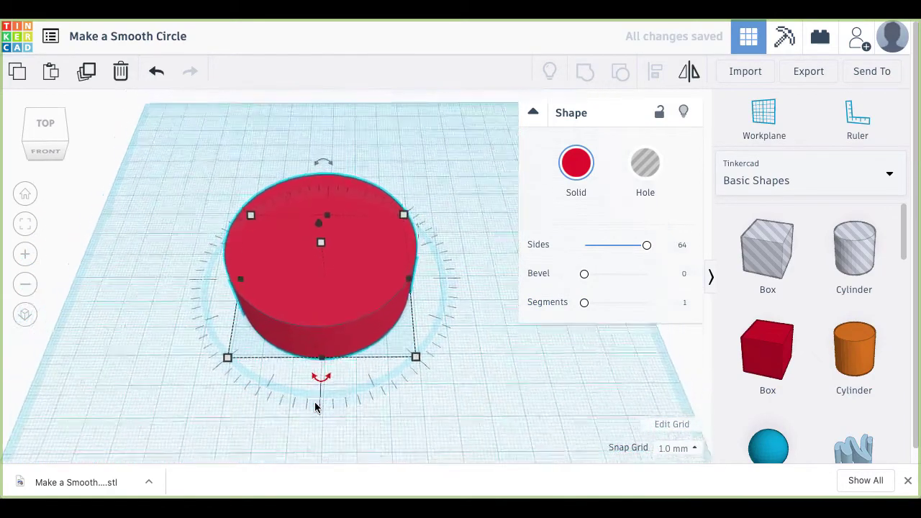
{"action": "mouse_move", "coordinate": [328, 353]}
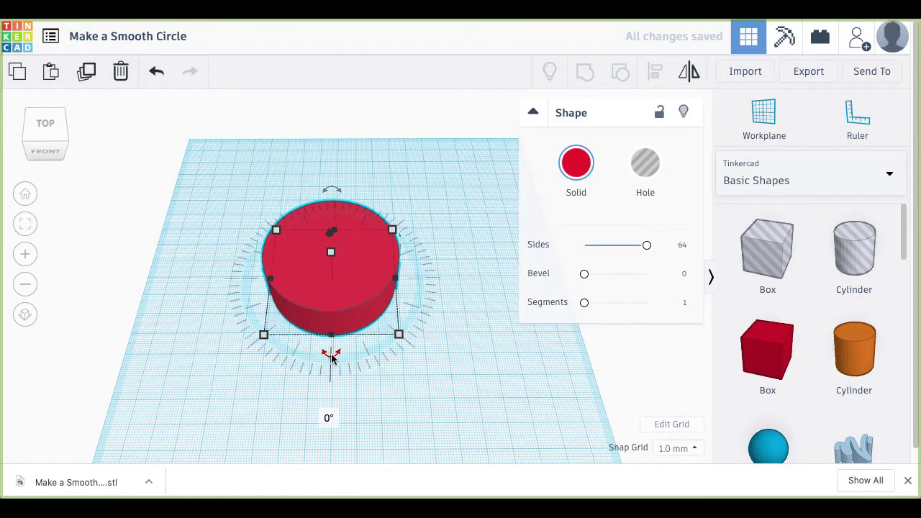
{"action": "left_click", "coordinate": [325, 417]}
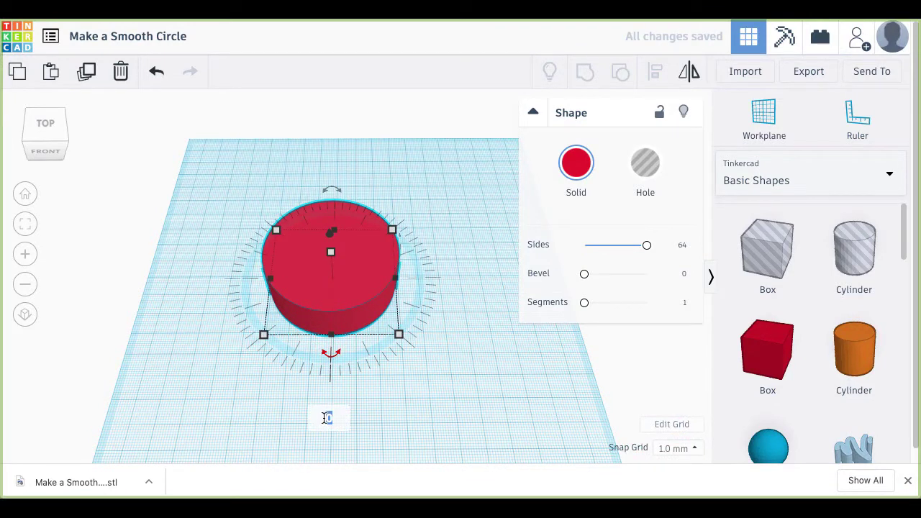
{"action": "type", "text": "3"}
{"action": "key", "text": "Return"}
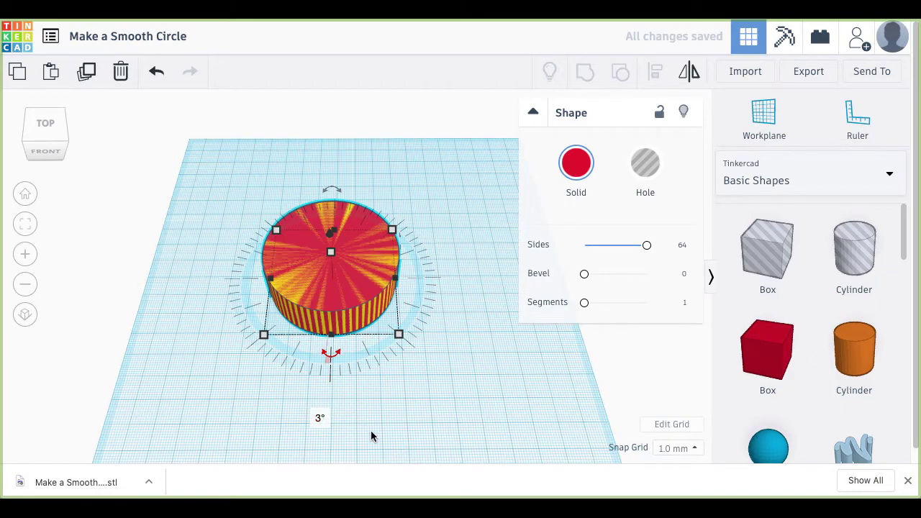
{"action": "scroll", "coordinate": [371, 435], "scroll_direction": "up", "scroll_amount": 3}
{"action": "scroll", "coordinate": [372, 436], "scroll_direction": "up", "scroll_amount": 2}
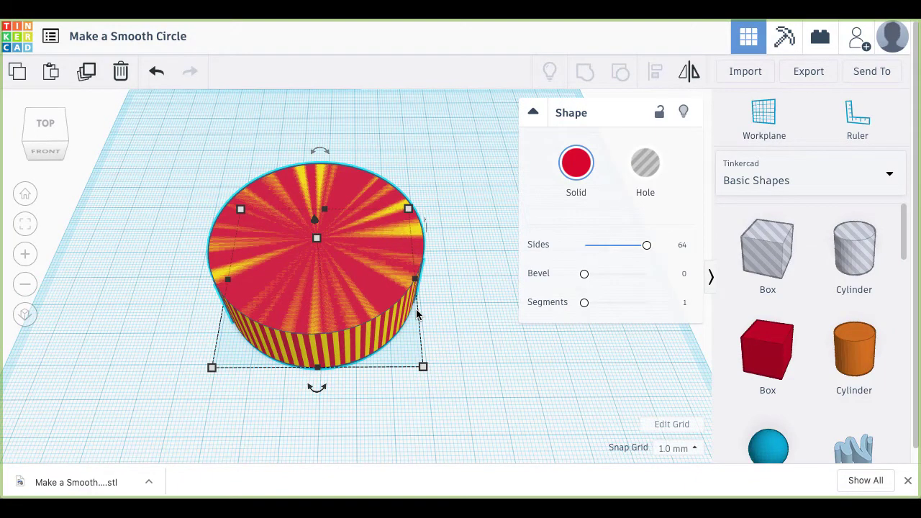
{"action": "scroll", "coordinate": [416, 309], "scroll_direction": "down", "scroll_amount": 4}
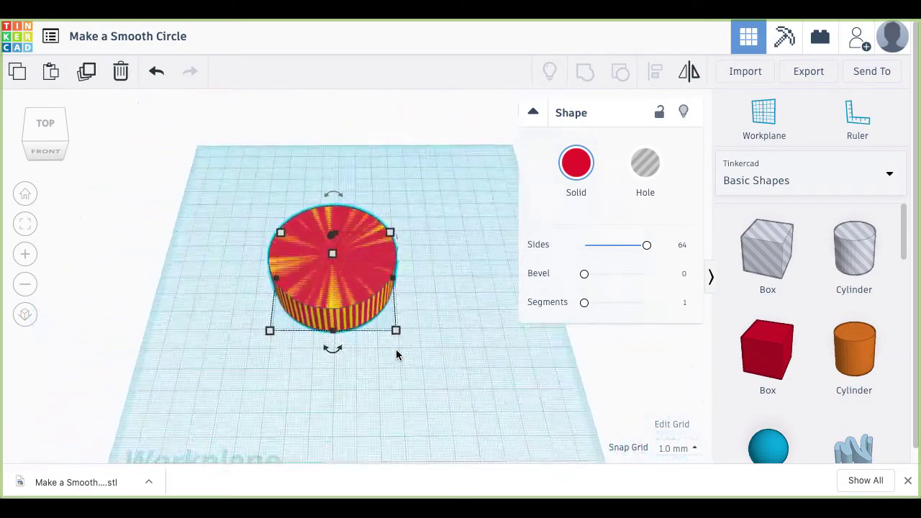
Step: Box-select both overlapping cylinders and group them into one shape
{"action": "left_click", "coordinate": [357, 398]}
{"action": "left_click_drag", "start_coordinate": [212, 164], "coordinate": [448, 391]}
{"action": "left_click", "coordinate": [584, 72]}
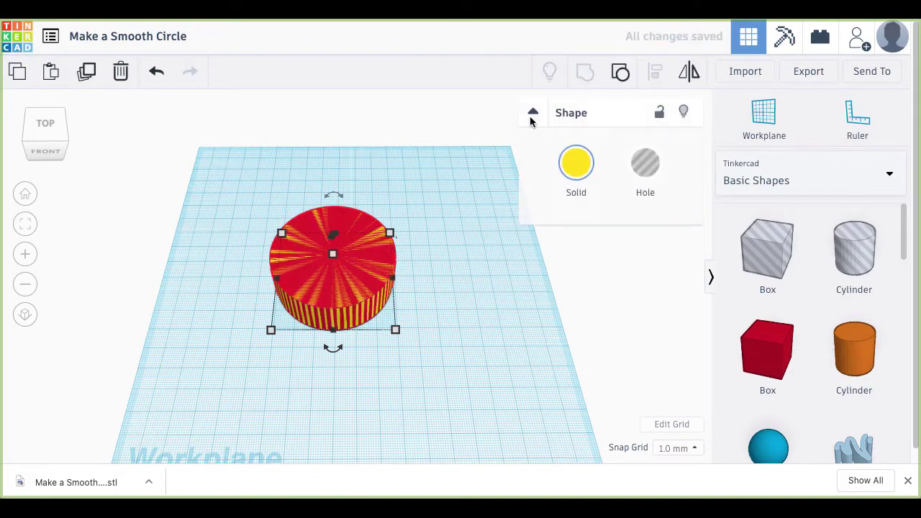
{"action": "scroll", "coordinate": [429, 287], "scroll_direction": "up", "scroll_amount": 6}
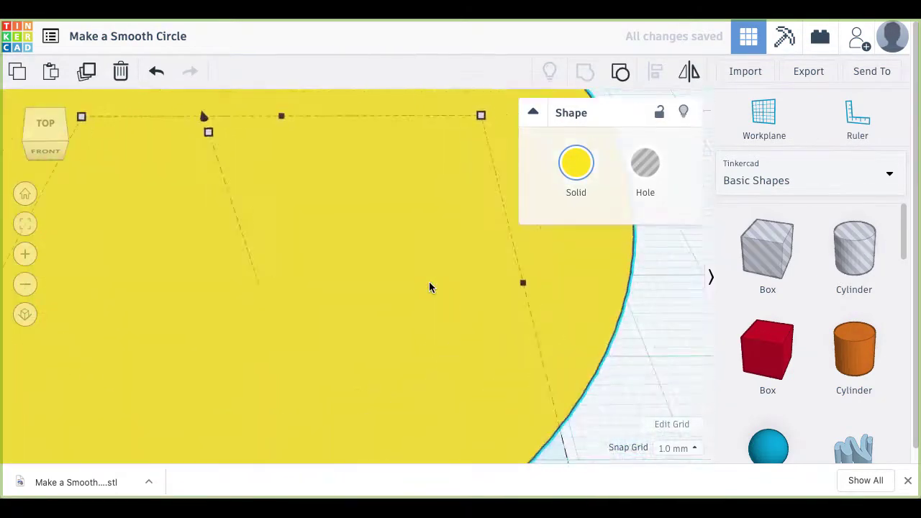
{"action": "scroll", "coordinate": [429, 281], "scroll_direction": "down", "scroll_amount": 3}
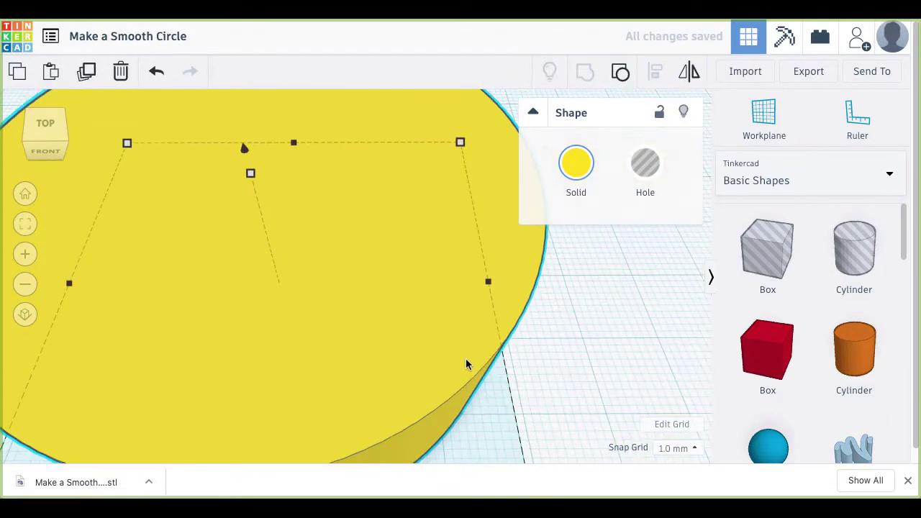
{"action": "scroll", "coordinate": [466, 359], "scroll_direction": "up", "scroll_amount": 1}
{"action": "scroll", "coordinate": [502, 374], "scroll_direction": "down", "scroll_amount": 2}
{"action": "right_click_drag", "start_coordinate": [502, 374], "coordinate": [489, 323]}
{"action": "scroll", "coordinate": [452, 442], "scroll_direction": "down", "scroll_amount": 2}
Step: Select the grouped cylinder and duplicate it in place
{"action": "left_click", "coordinate": [386, 404]}
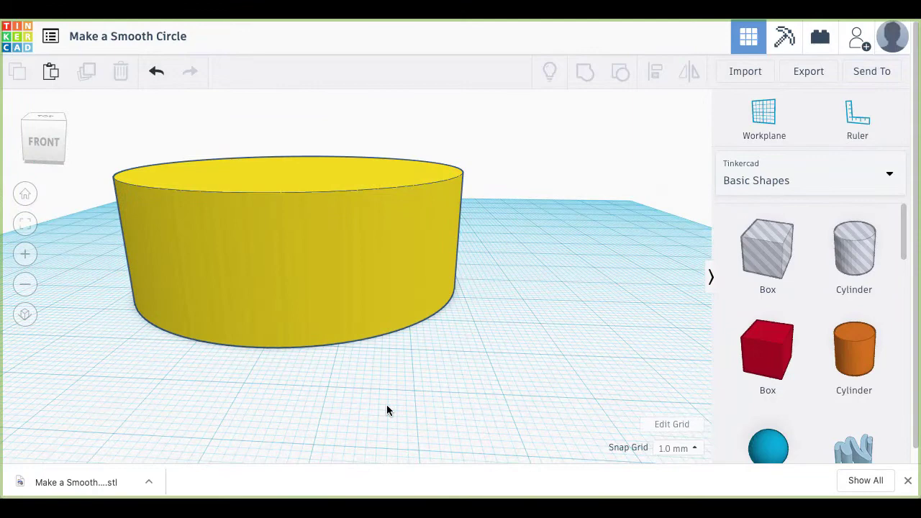
{"action": "right_click_drag", "start_coordinate": [393, 419], "coordinate": [418, 452]}
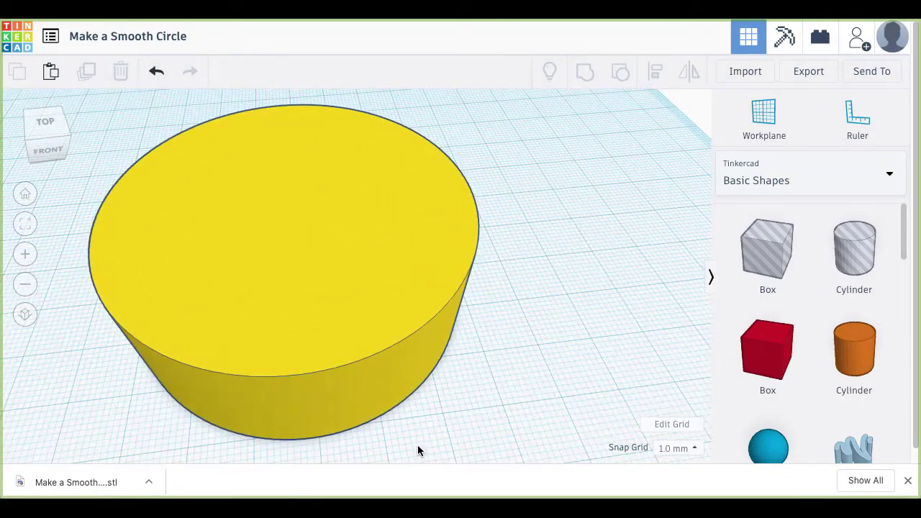
{"action": "left_click", "coordinate": [343, 365]}
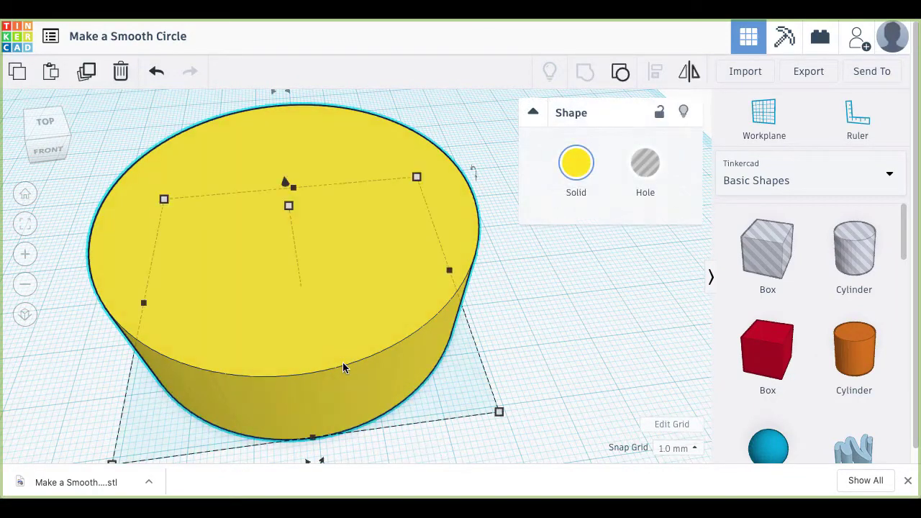
{"action": "scroll", "coordinate": [342, 362], "scroll_direction": "down", "scroll_amount": 5}
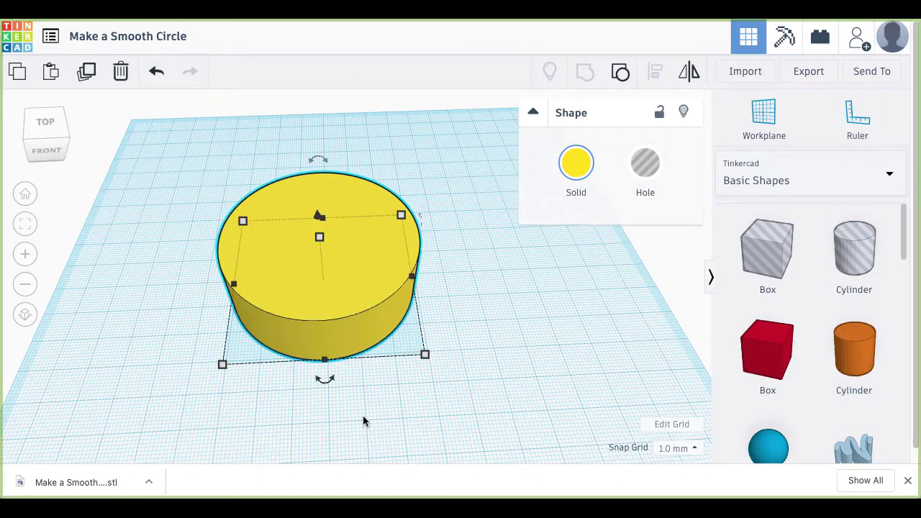
{"action": "left_click", "coordinate": [87, 75]}
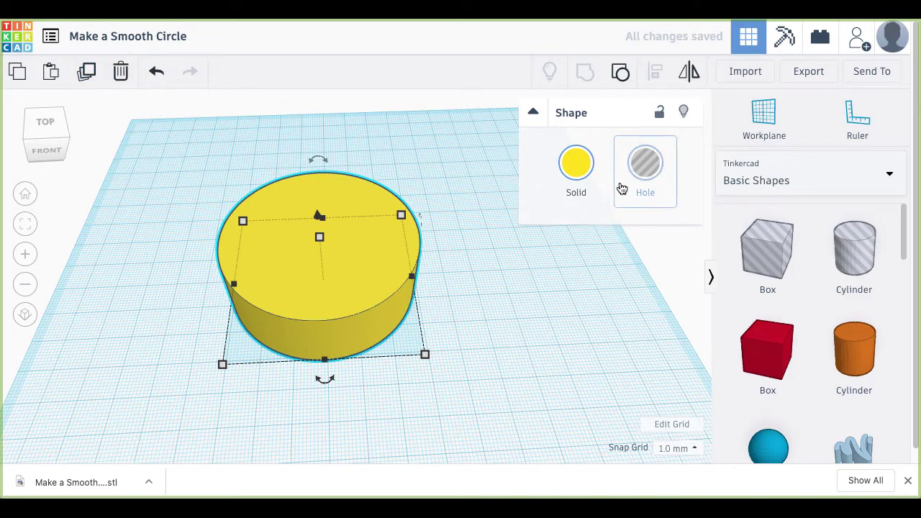
{"action": "left_click", "coordinate": [584, 169]}
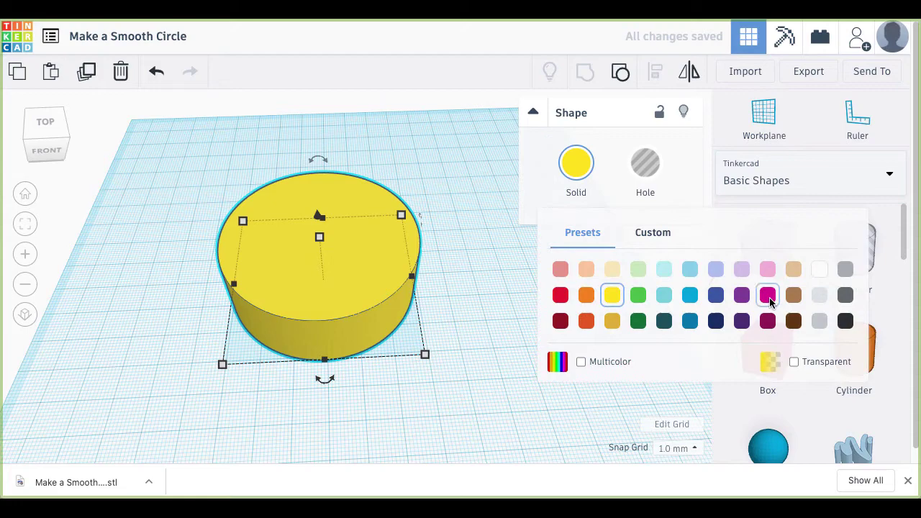
Step: Make the copy magenta and rotate it 1.5°
{"action": "left_click", "coordinate": [767, 295]}
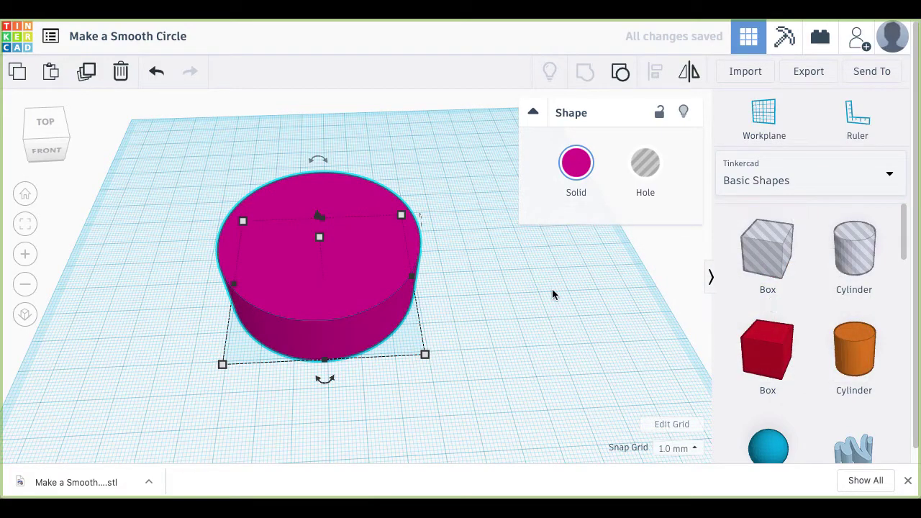
{"action": "mouse_move", "coordinate": [329, 389]}
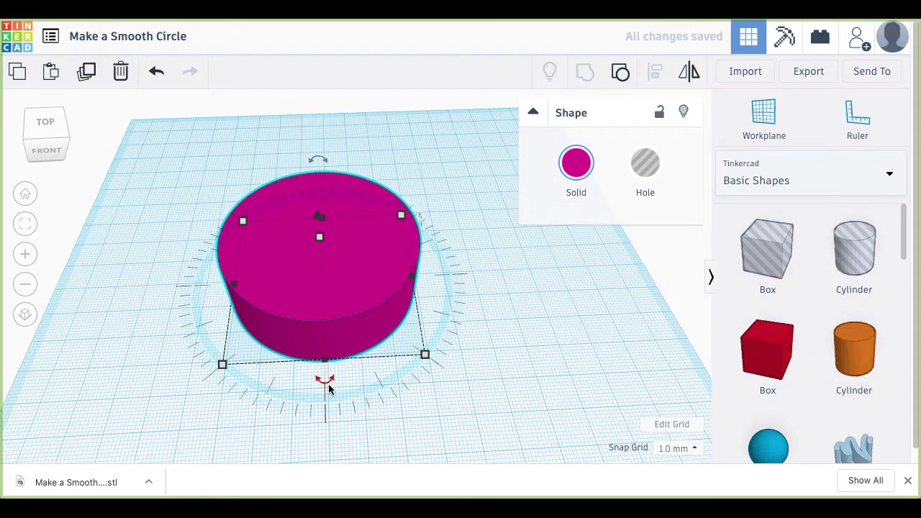
{"action": "scroll", "coordinate": [331, 392], "scroll_direction": "down", "scroll_amount": 5}
{"action": "left_click", "coordinate": [338, 398]}
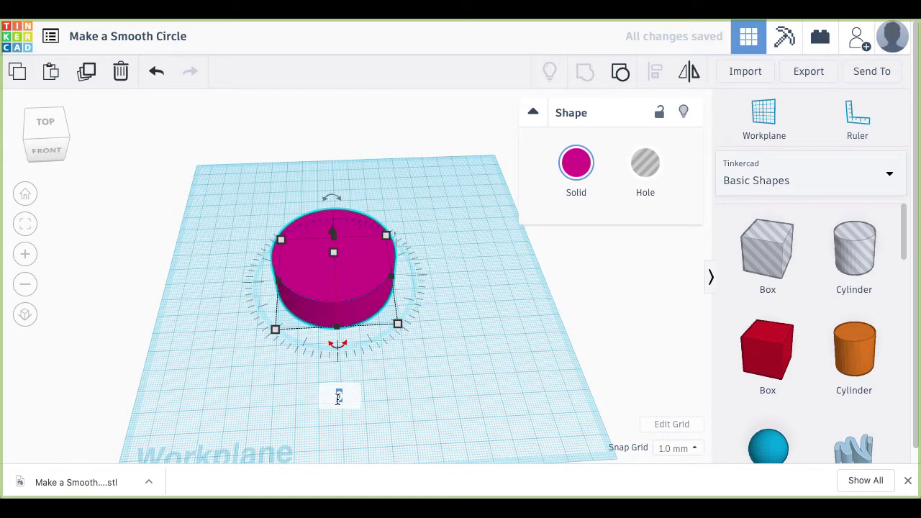
{"action": "type", "text": "1.5"}
{"action": "key", "text": "Return"}
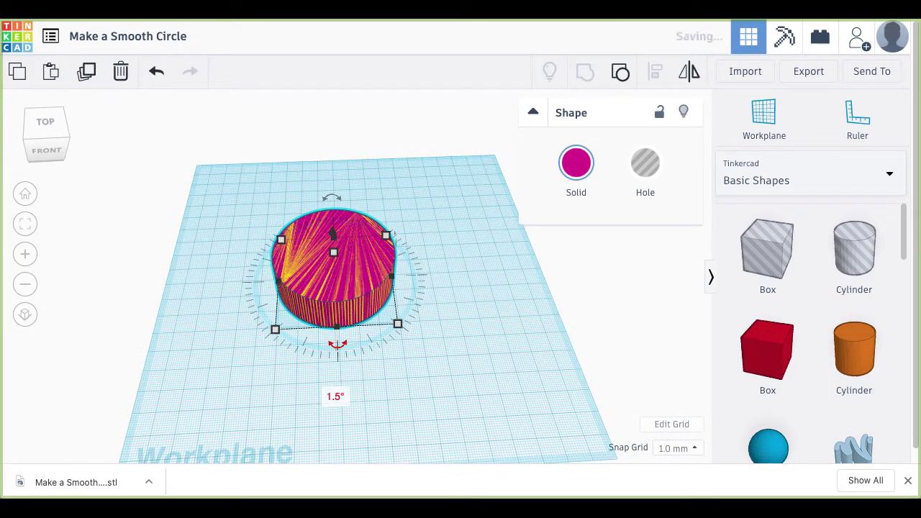
Step: Look down on the cylinder and box-select both overlapping shapes
{"action": "scroll", "coordinate": [330, 281], "scroll_direction": "up", "scroll_amount": 3}
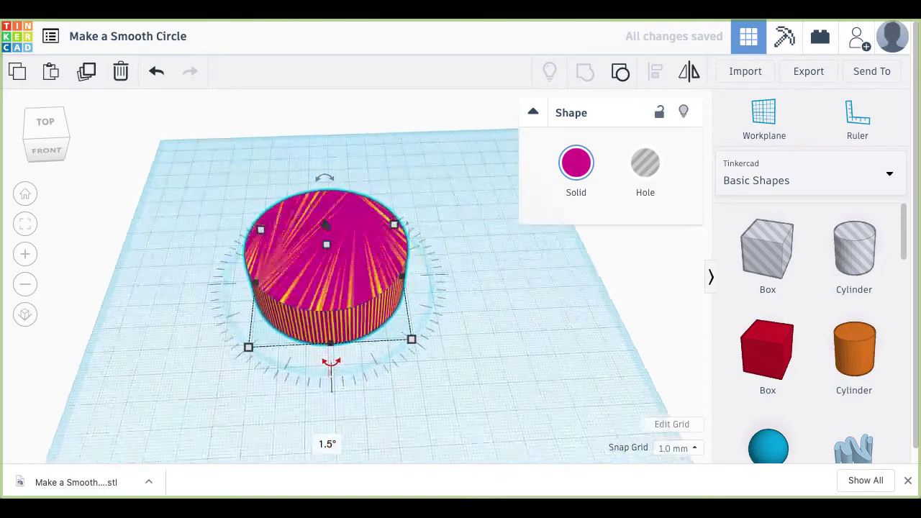
{"action": "scroll", "coordinate": [302, 280], "scroll_direction": "up", "scroll_amount": 4}
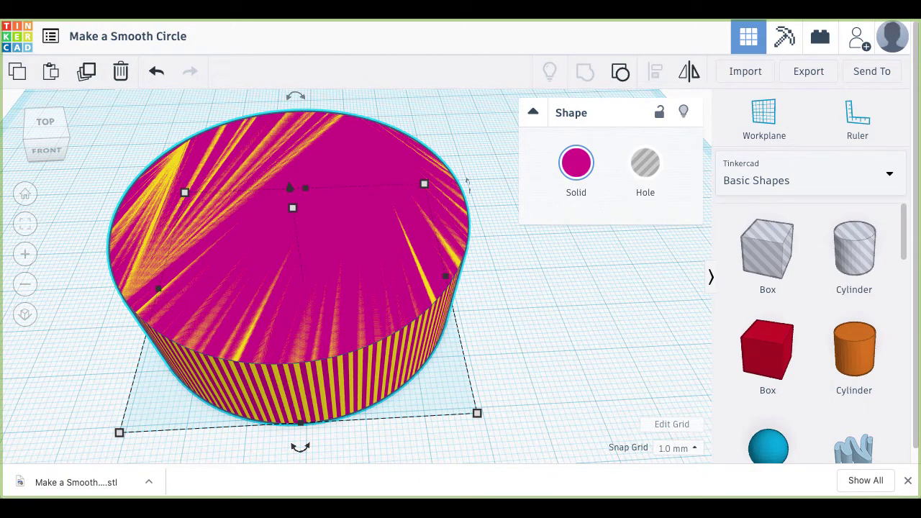
{"action": "scroll", "coordinate": [320, 423], "scroll_direction": "down", "scroll_amount": 5}
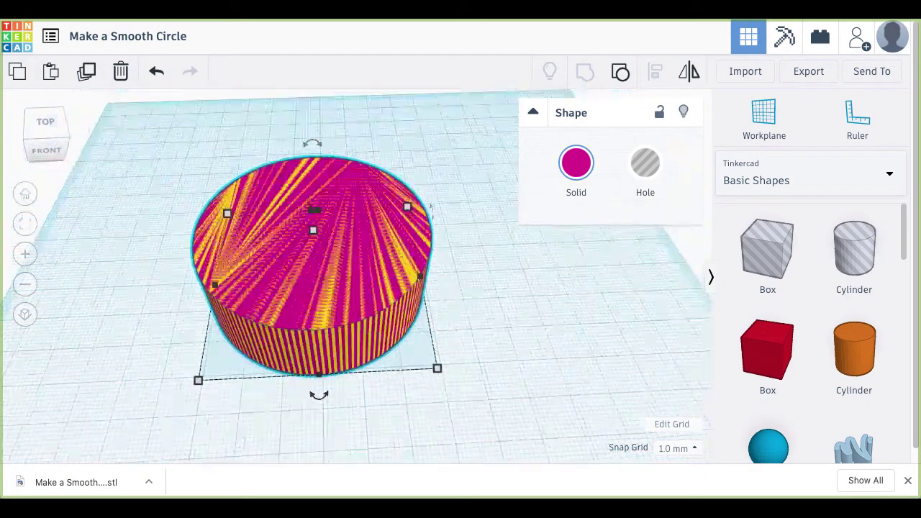
{"action": "right_click_drag", "start_coordinate": [321, 430], "coordinate": [319, 450]}
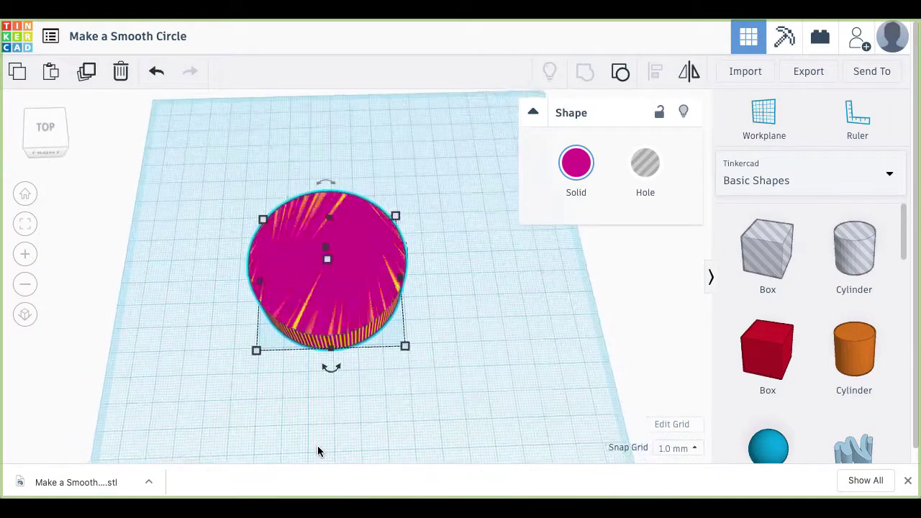
{"action": "left_click_drag", "start_coordinate": [189, 174], "coordinate": [472, 391]}
Step: Group the two cylinders, duplicate the result, rotate the copy 0.75° and make it dark blue
{"action": "left_click", "coordinate": [584, 72]}
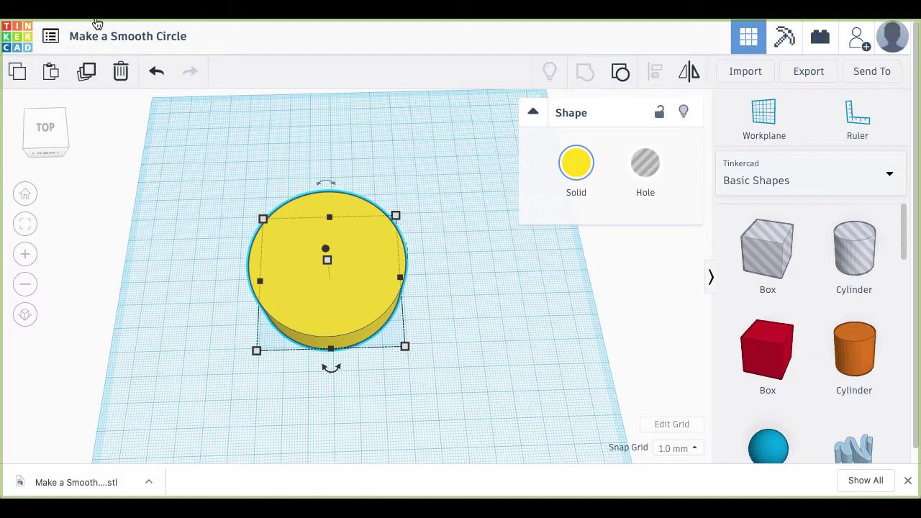
{"action": "left_click", "coordinate": [87, 71]}
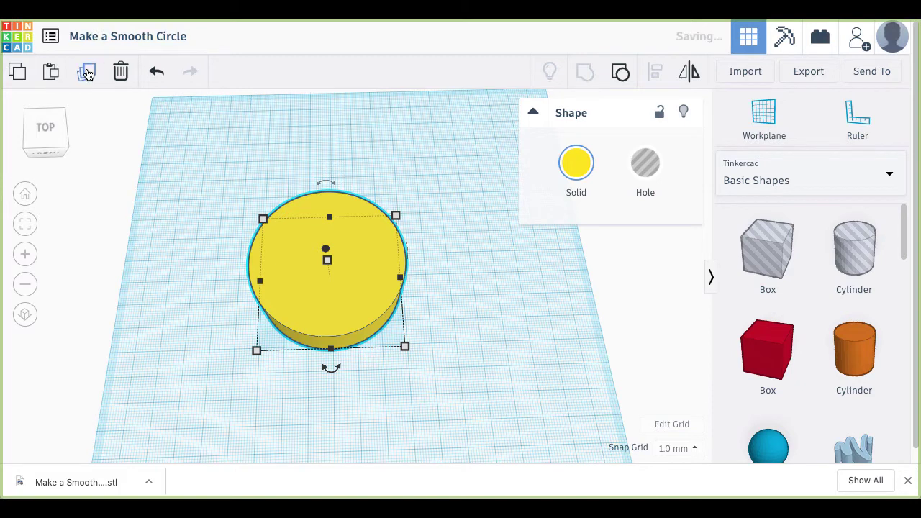
{"action": "left_click", "coordinate": [321, 372]}
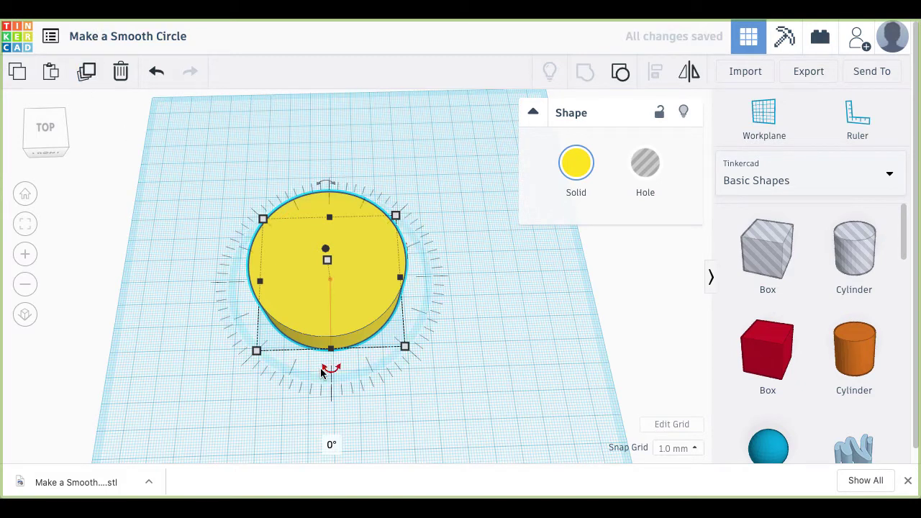
{"action": "left_click", "coordinate": [331, 444]}
{"action": "type", "text": ".75"}
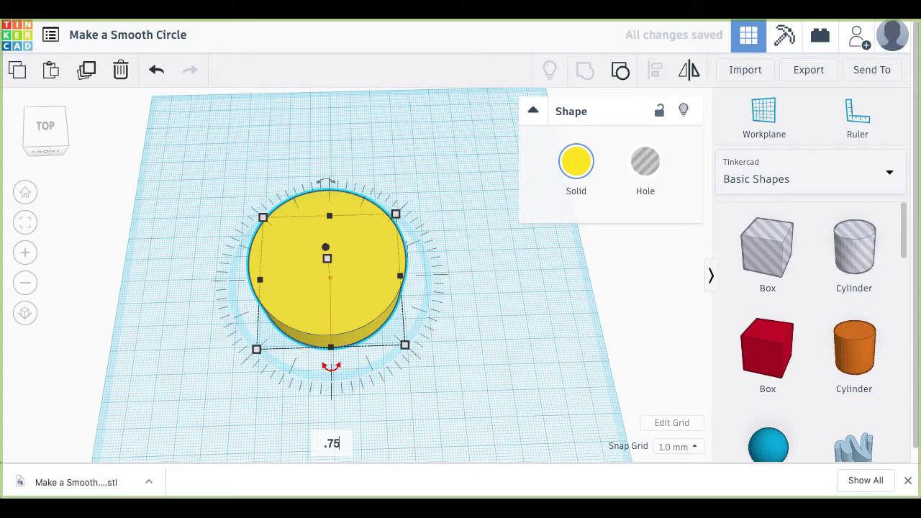
{"action": "key", "text": "Return"}
{"action": "left_click", "coordinate": [577, 178]}
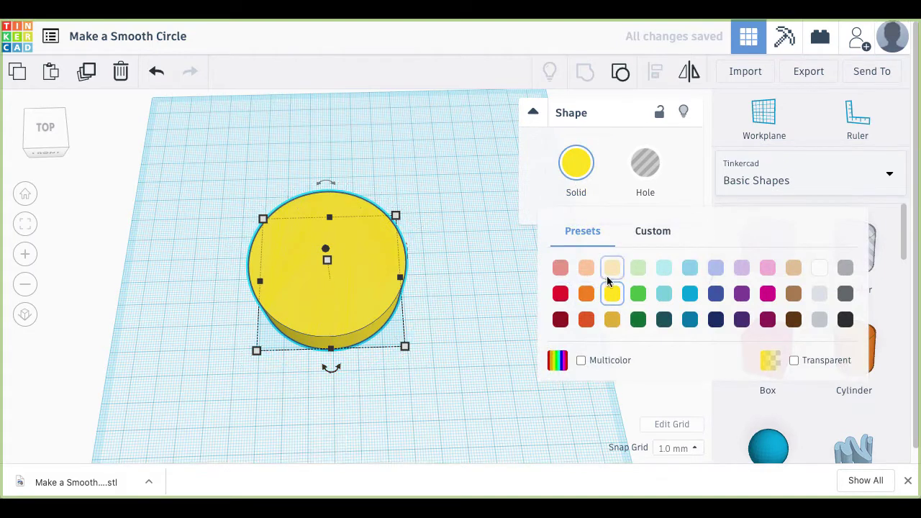
{"action": "left_click", "coordinate": [715, 294]}
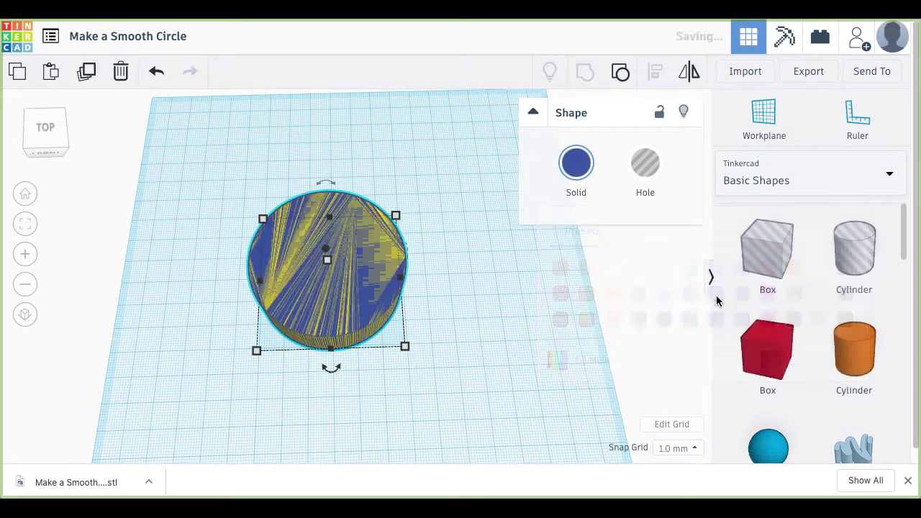
{"action": "left_click", "coordinate": [450, 375]}
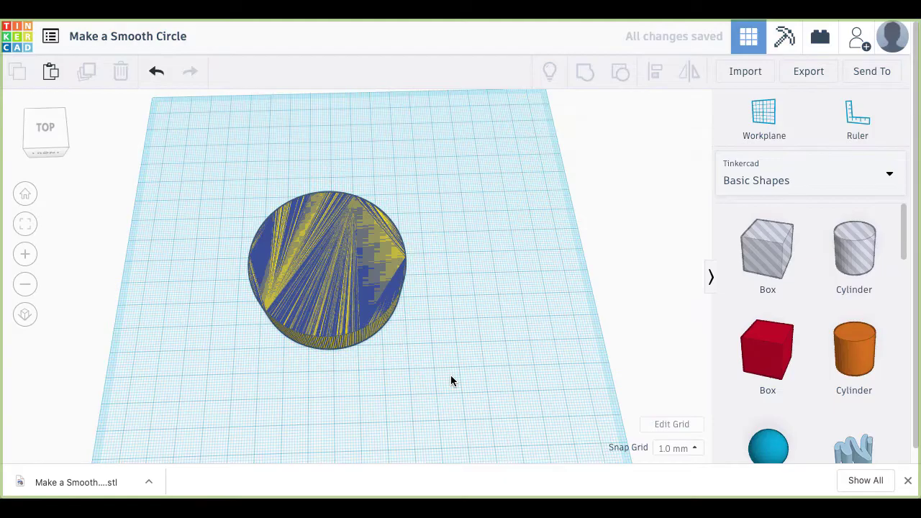
{"action": "right_click_drag", "start_coordinate": [450, 375], "coordinate": [446, 353]}
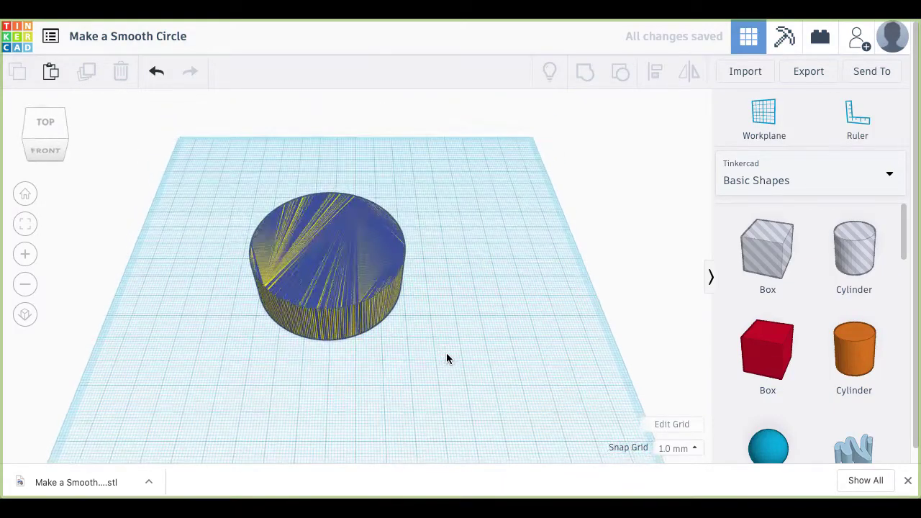
{"action": "scroll", "coordinate": [446, 352], "scroll_direction": "up", "scroll_amount": 3}
{"action": "scroll", "coordinate": [445, 358], "scroll_direction": "up", "scroll_amount": 2}
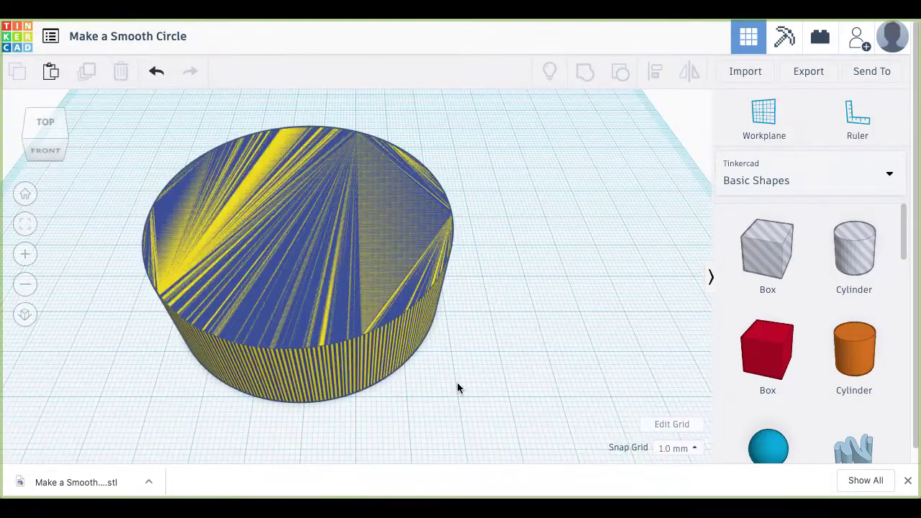
{"action": "right_click_drag", "start_coordinate": [457, 383], "coordinate": [453, 357]}
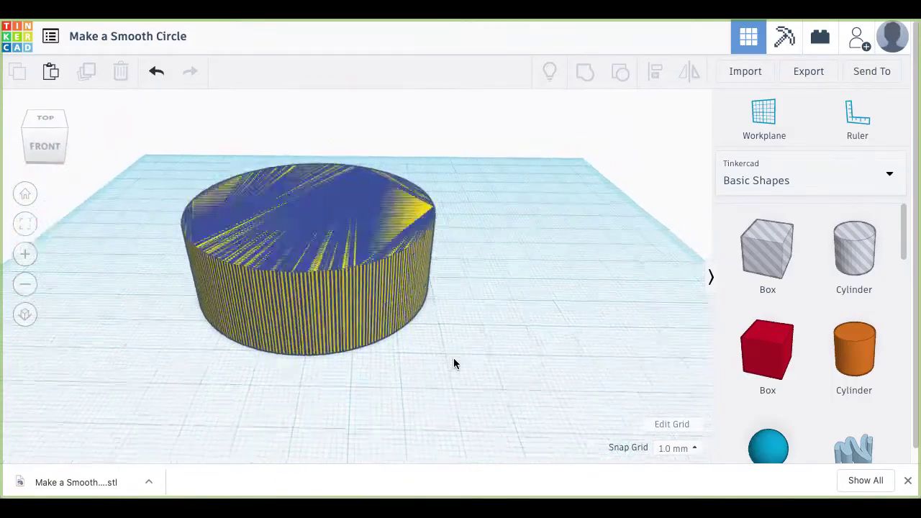
{"action": "scroll", "coordinate": [454, 358], "scroll_direction": "up", "scroll_amount": 6}
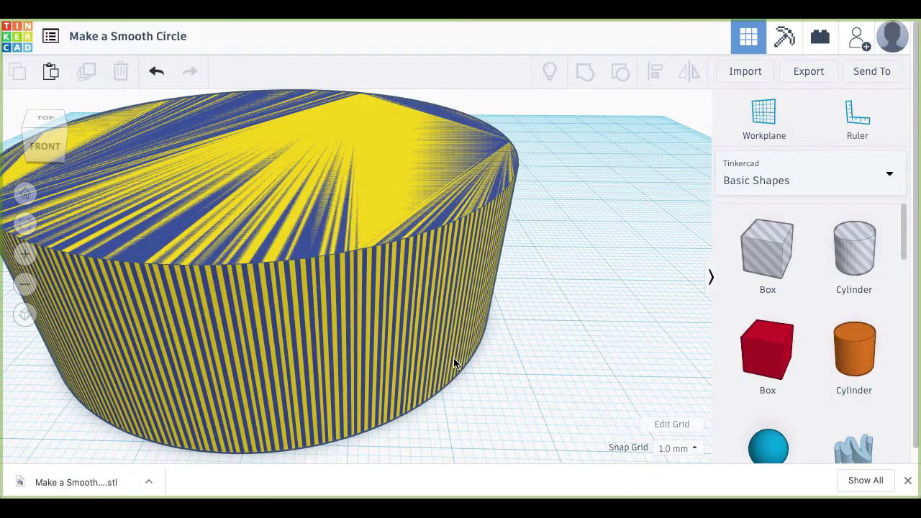
{"action": "scroll", "coordinate": [453, 358], "scroll_direction": "down", "scroll_amount": 6}
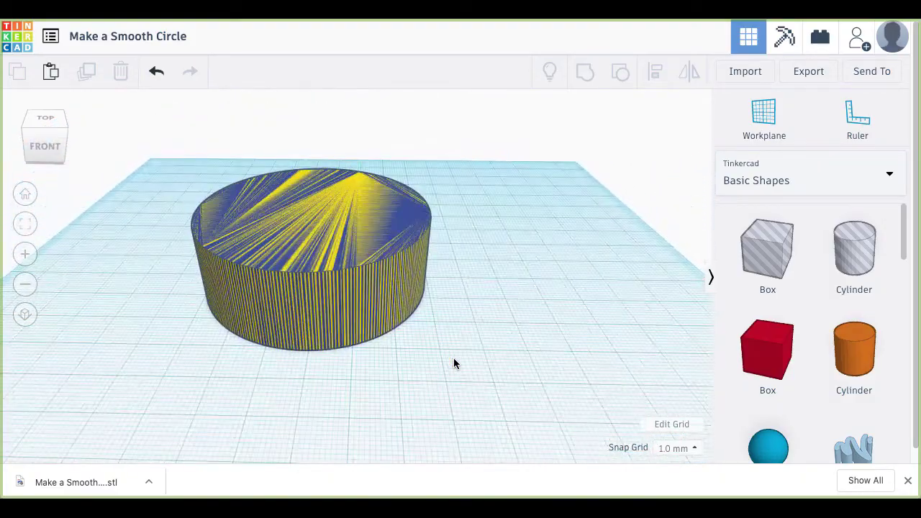
{"action": "right_click_drag", "start_coordinate": [453, 357], "coordinate": [458, 404]}
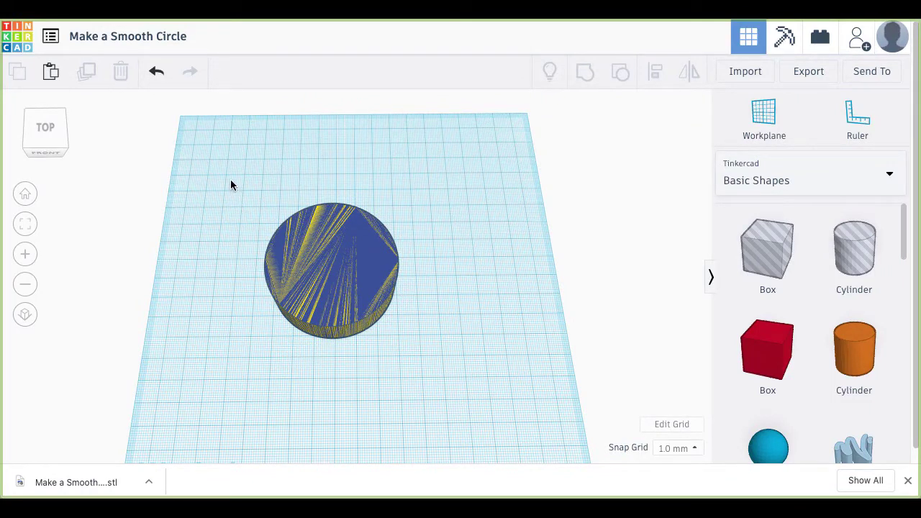
Step: Group both overlapping cylinders and colour the grouped shape red
{"action": "left_click_drag", "start_coordinate": [231, 179], "coordinate": [435, 390]}
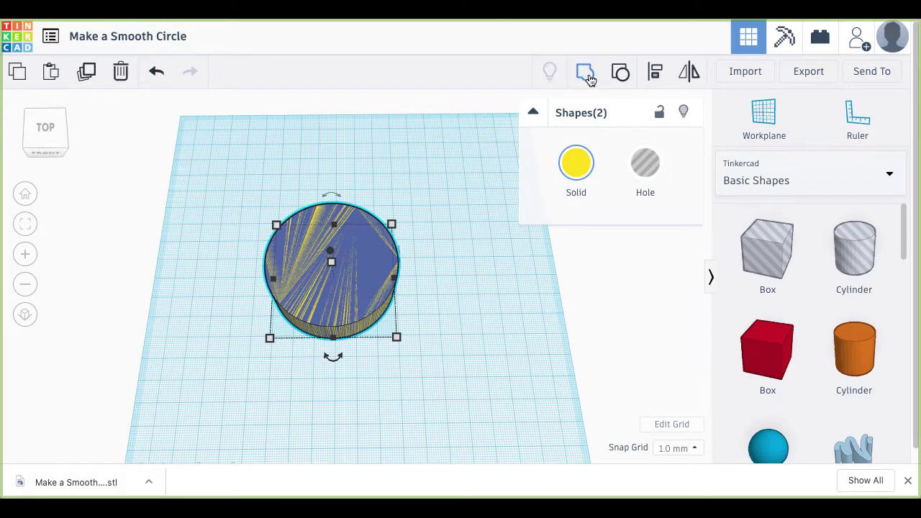
{"action": "left_click", "coordinate": [586, 73]}
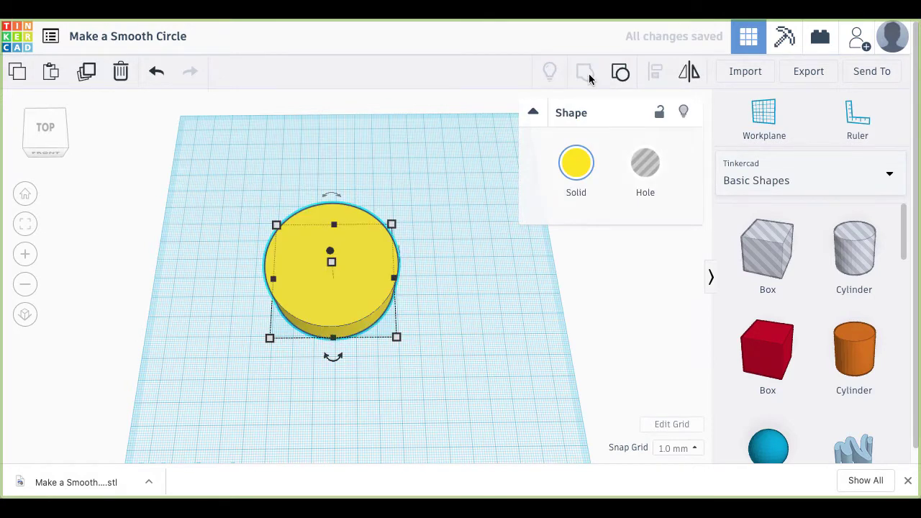
{"action": "left_click", "coordinate": [579, 180]}
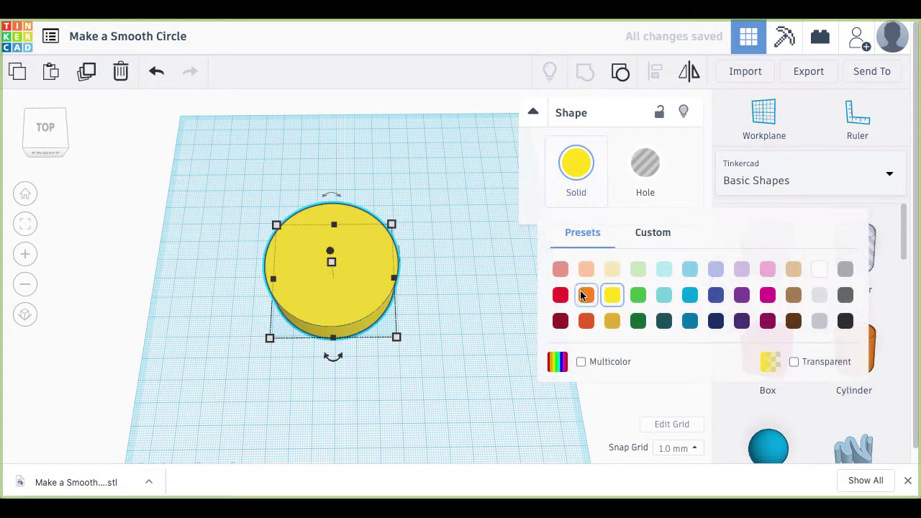
{"action": "left_click", "coordinate": [560, 295]}
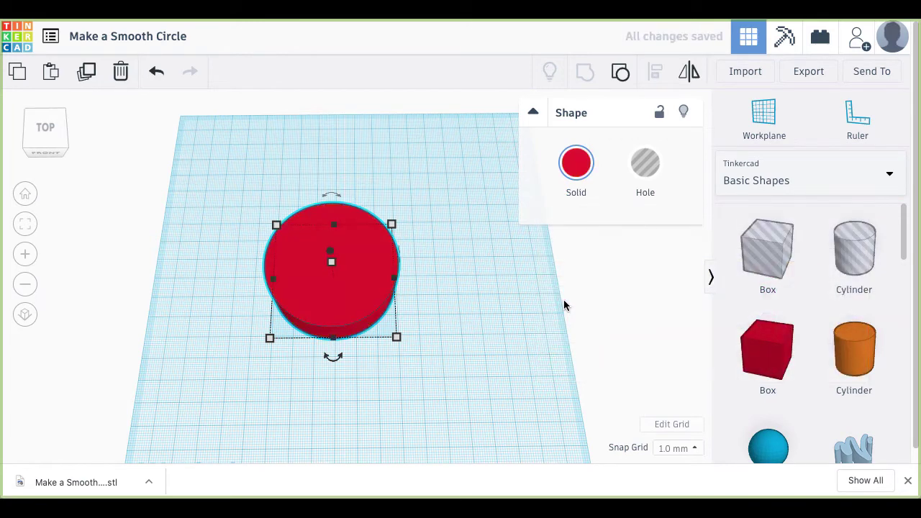
Step: Duplicate the red shape, make the copy yellow and rotate it 0.375°
{"action": "left_click", "coordinate": [86, 72]}
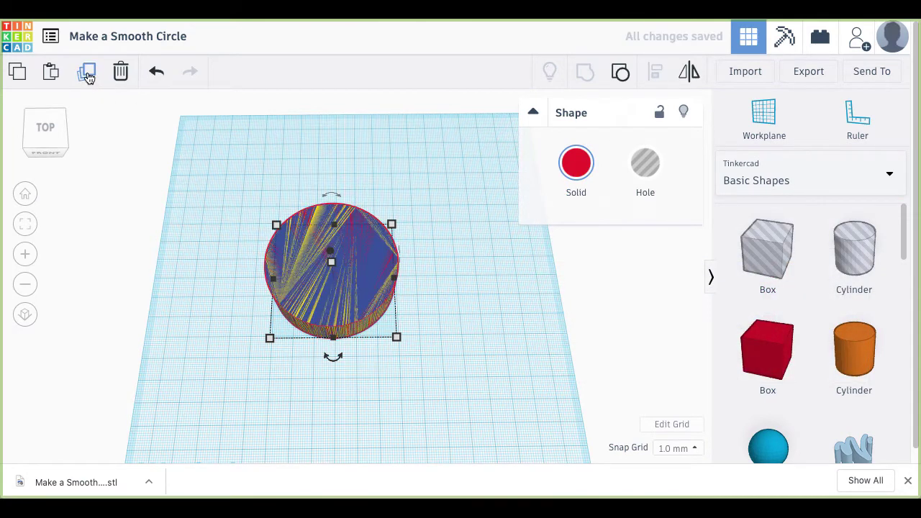
{"action": "left_click", "coordinate": [580, 179]}
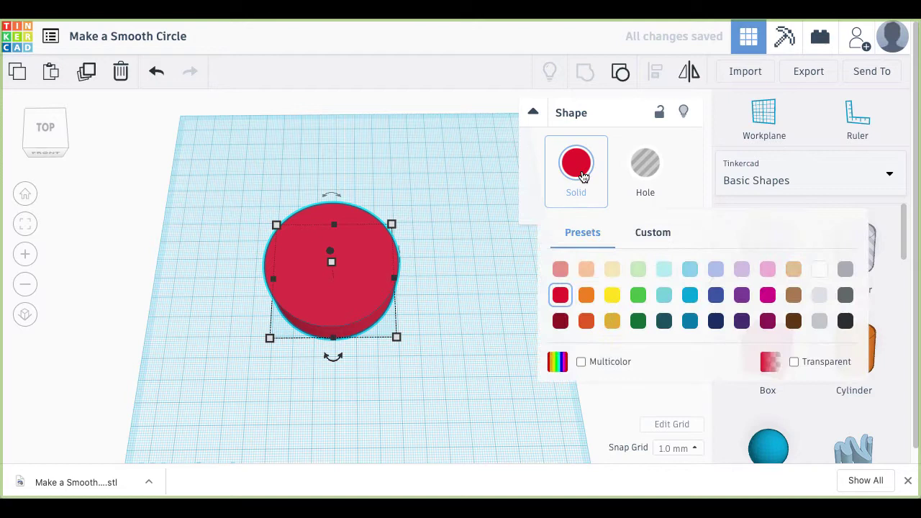
{"action": "left_click", "coordinate": [612, 295]}
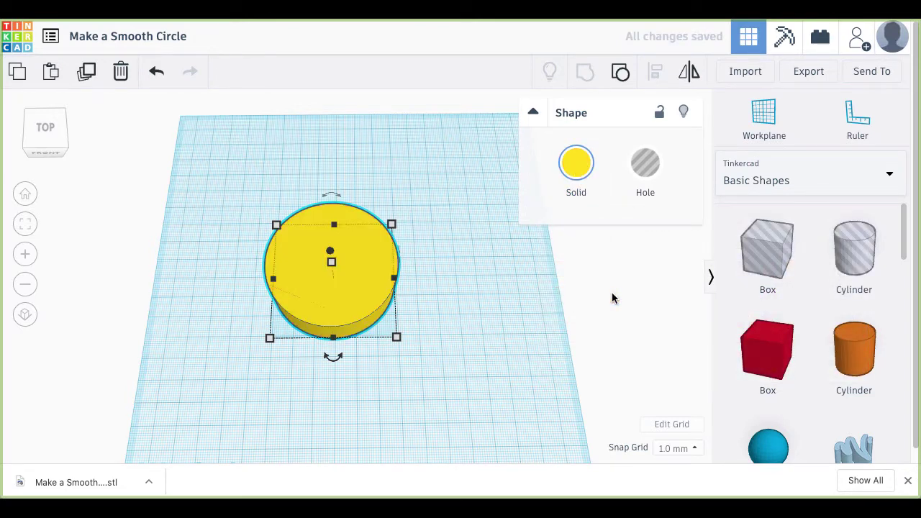
{"action": "left_click_drag", "start_coordinate": [334, 360], "coordinate": [331, 360]}
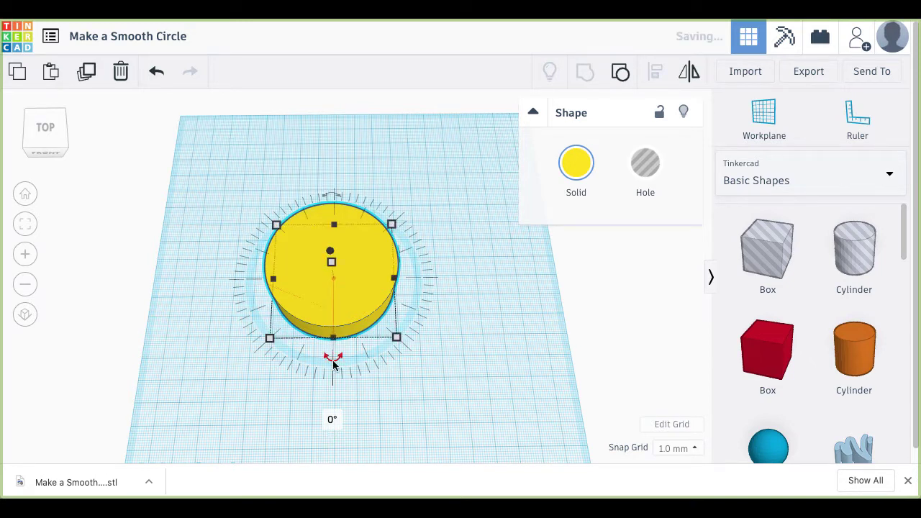
{"action": "left_click", "coordinate": [331, 419]}
{"action": "key", "text": "BackSpace"}
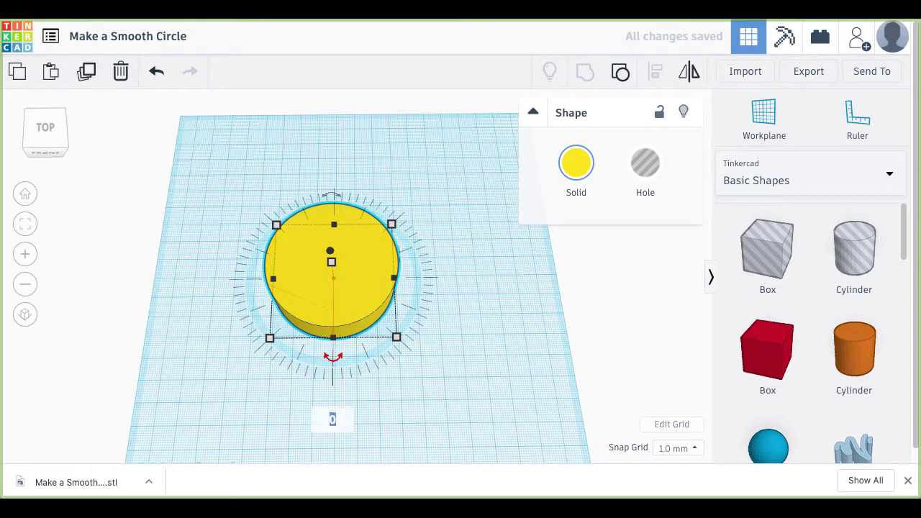
{"action": "type", "text": ".375"}
{"action": "key", "text": "Return"}
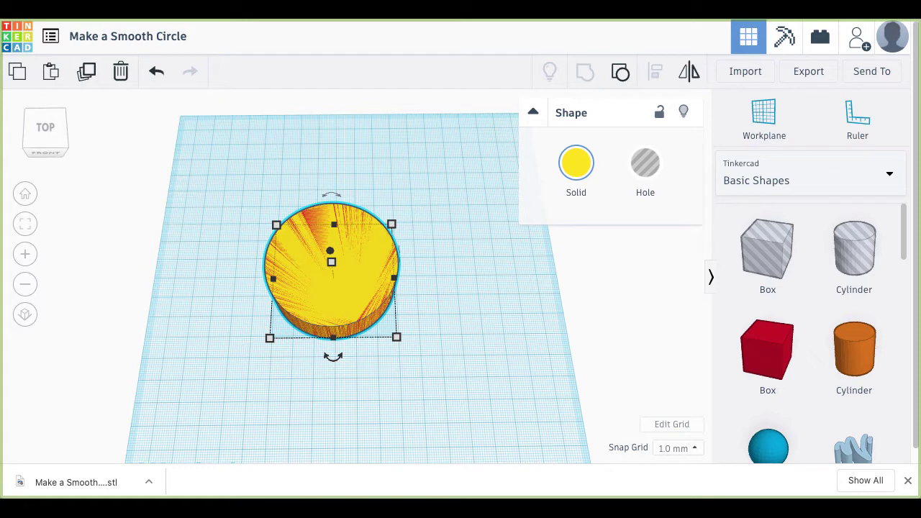
Step: Orbit and zoom around the striped cylinder, then box-select all its overlapping shapes
{"action": "mouse_move", "coordinate": [337, 363]}
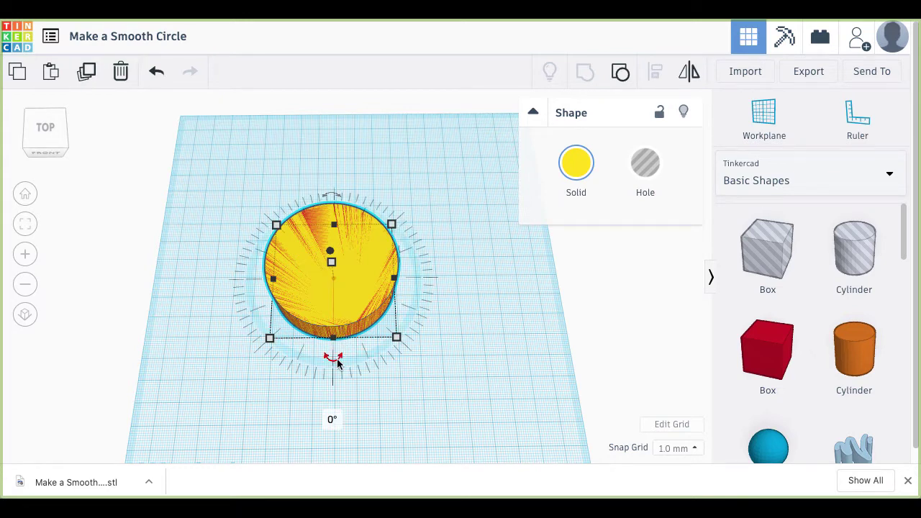
{"action": "left_click", "coordinate": [385, 372]}
{"action": "right_click_drag", "start_coordinate": [367, 391], "coordinate": [371, 358]}
{"action": "scroll", "coordinate": [370, 351], "scroll_direction": "up", "scroll_amount": 3}
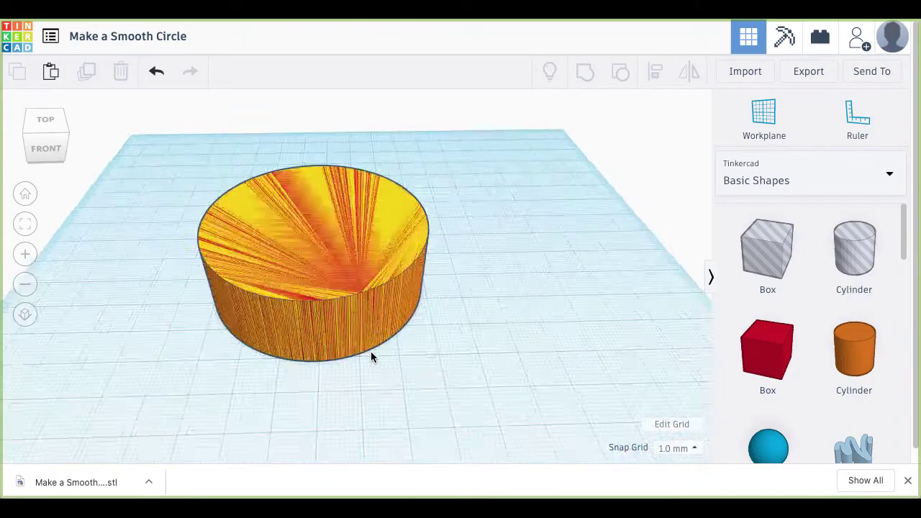
{"action": "right_click_drag", "start_coordinate": [373, 383], "coordinate": [373, 353]}
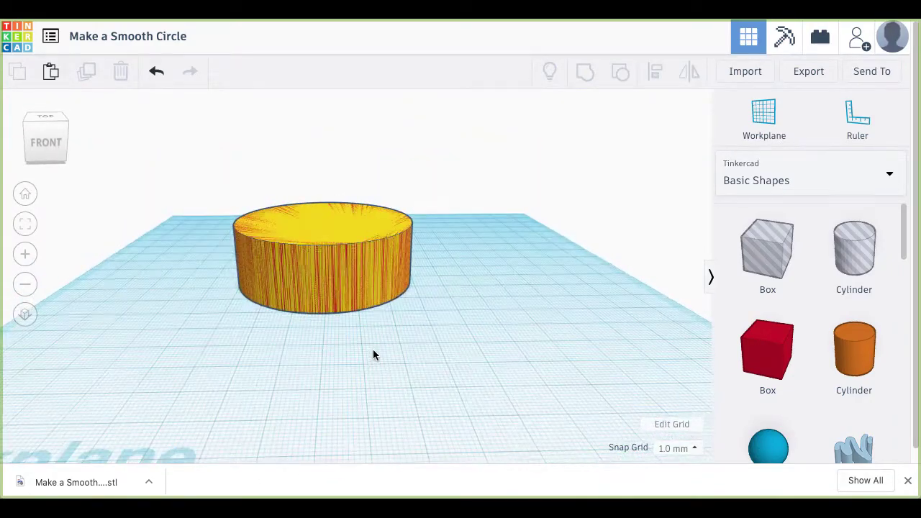
{"action": "scroll", "coordinate": [373, 351], "scroll_direction": "up", "scroll_amount": 5}
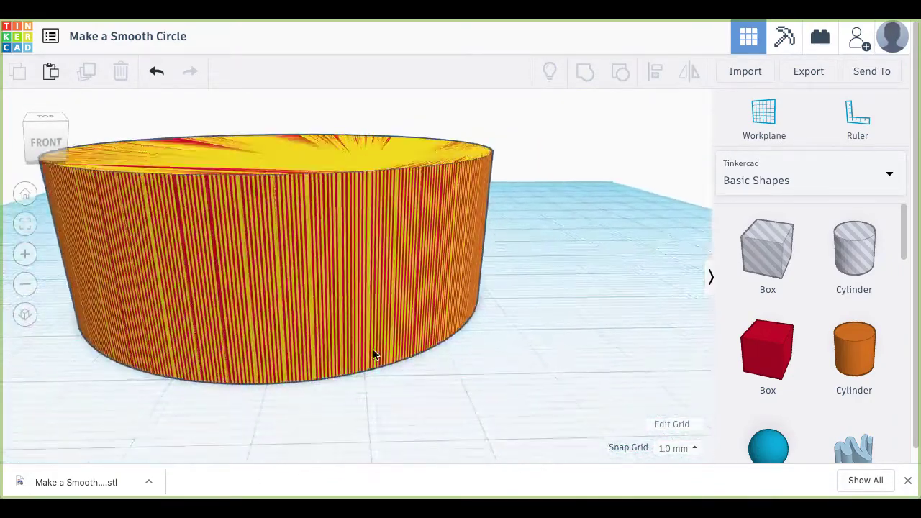
{"action": "scroll", "coordinate": [372, 352], "scroll_direction": "up", "scroll_amount": 5}
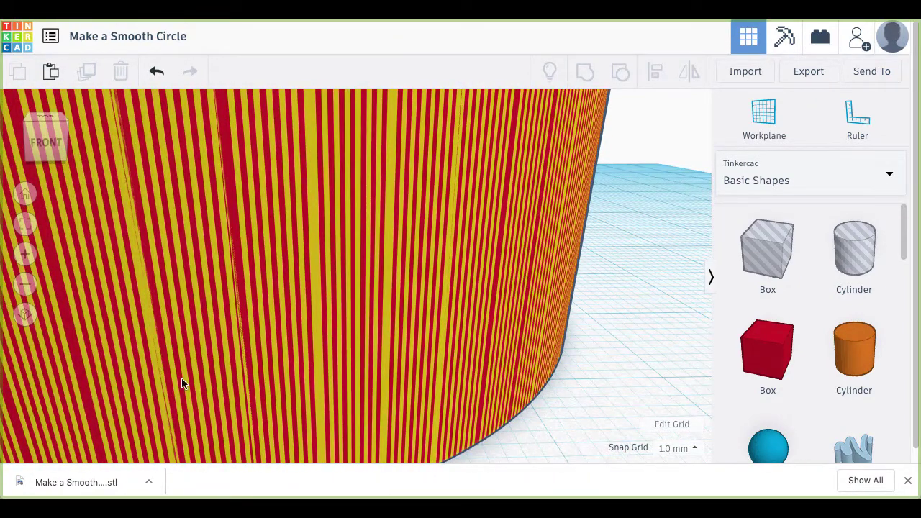
{"action": "scroll", "coordinate": [281, 345], "scroll_direction": "down", "scroll_amount": 4}
{"action": "scroll", "coordinate": [280, 344], "scroll_direction": "down", "scroll_amount": 2}
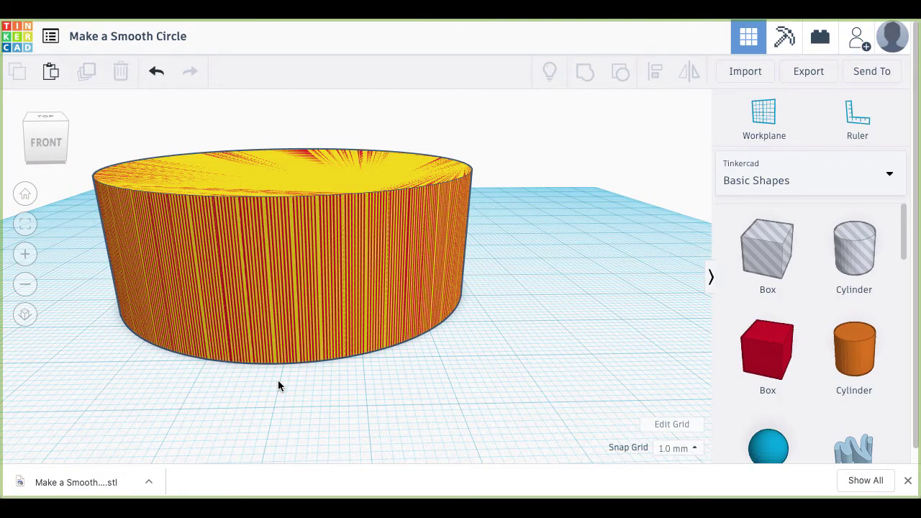
{"action": "right_click_drag", "start_coordinate": [278, 386], "coordinate": [352, 415]}
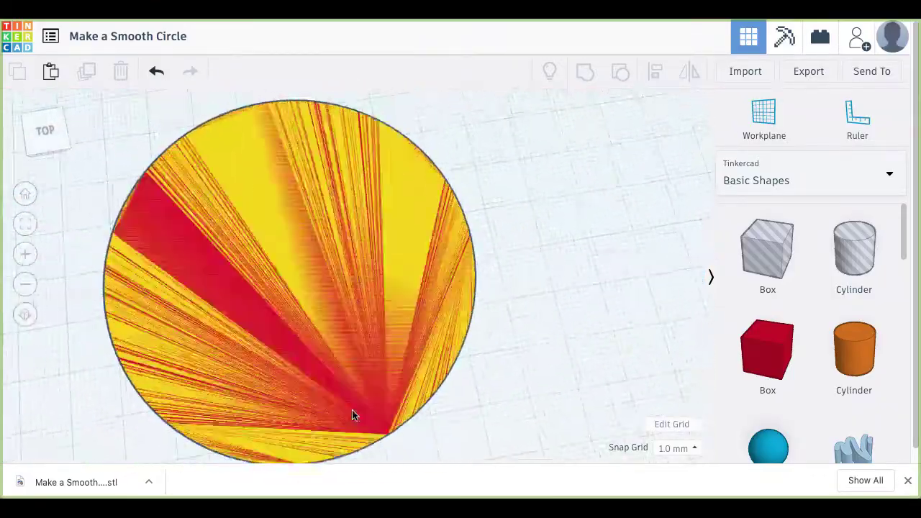
{"action": "scroll", "coordinate": [352, 415], "scroll_direction": "down", "scroll_amount": 5}
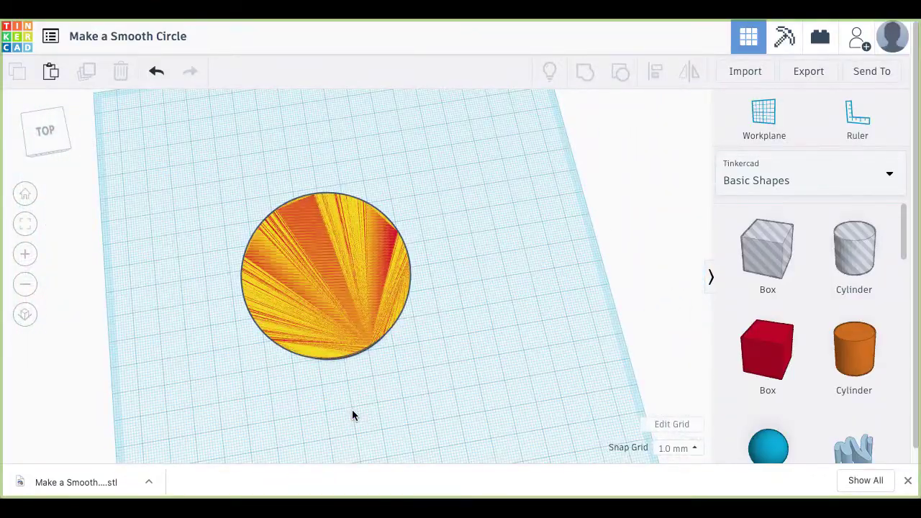
{"action": "left_click_drag", "start_coordinate": [173, 171], "coordinate": [468, 403]}
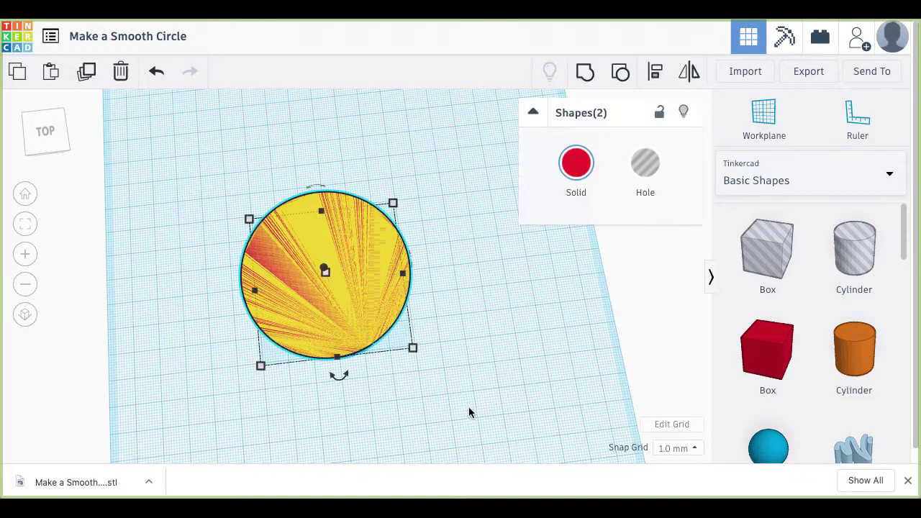
Step: Group the overlapping red and yellow cylinders into one solid and colour it dark green
{"action": "left_click", "coordinate": [585, 74]}
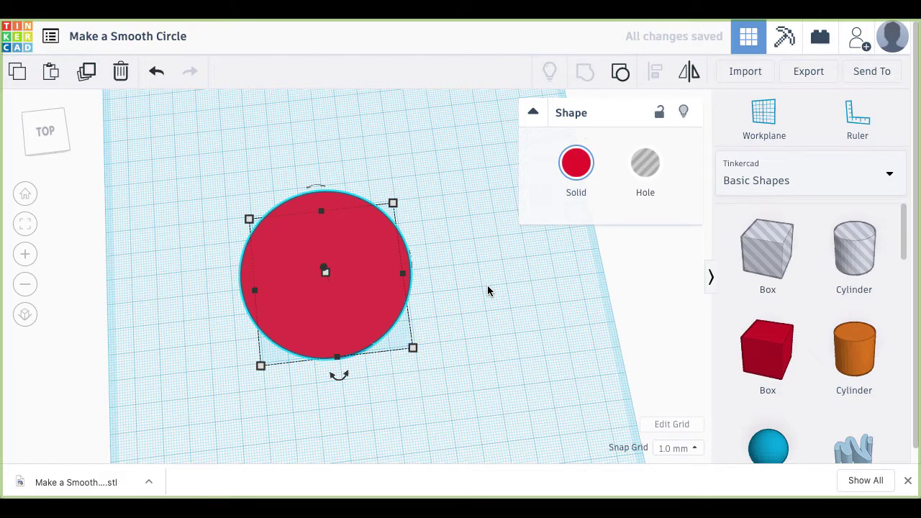
{"action": "left_click", "coordinate": [579, 173]}
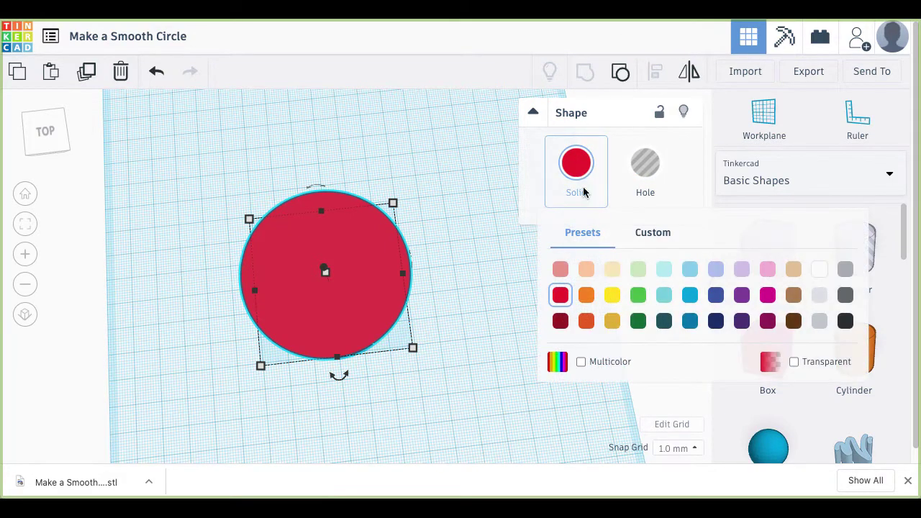
{"action": "left_click", "coordinate": [637, 322]}
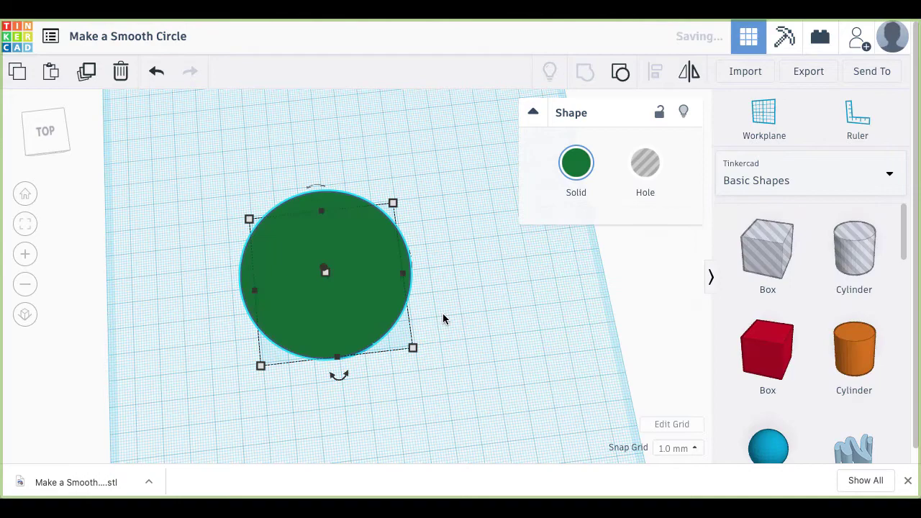
Step: Orbit around to check the cylinder's smooth wall, then deselect it
{"action": "right_click_drag", "start_coordinate": [442, 313], "coordinate": [438, 263]}
{"action": "scroll", "coordinate": [438, 263], "scroll_direction": "up", "scroll_amount": 6}
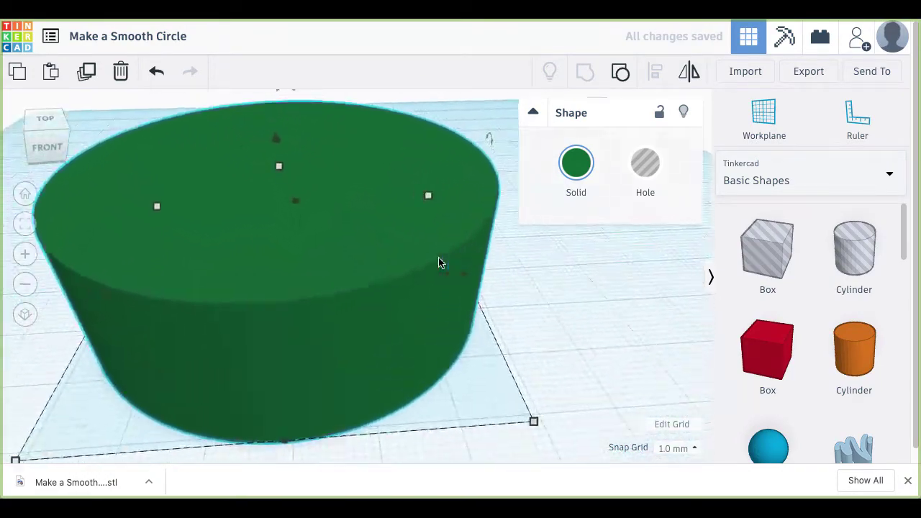
{"action": "right_click_drag", "start_coordinate": [464, 372], "coordinate": [447, 380]}
{"action": "scroll", "coordinate": [447, 380], "scroll_direction": "down", "scroll_amount": 6}
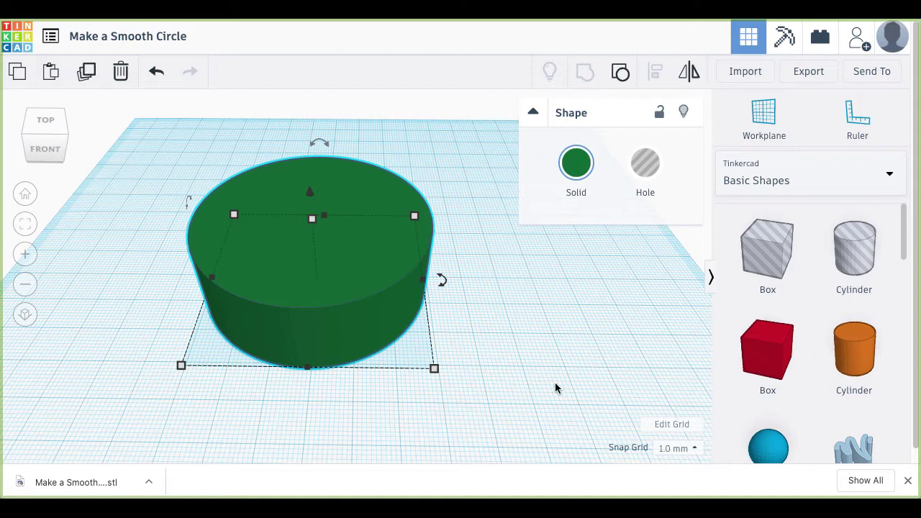
{"action": "left_click", "coordinate": [561, 369]}
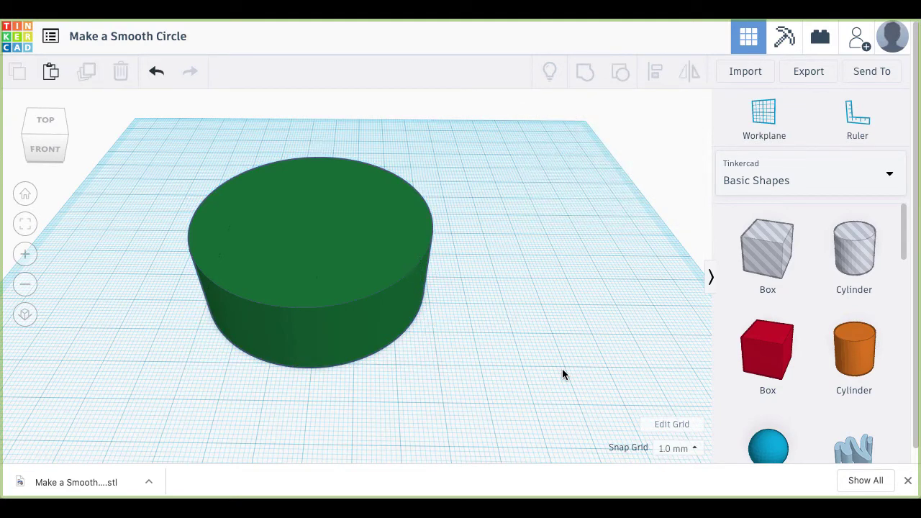
Step: Select the green cylinder and switch the shapes panel to Part collection
{"action": "left_click", "coordinate": [890, 178]}
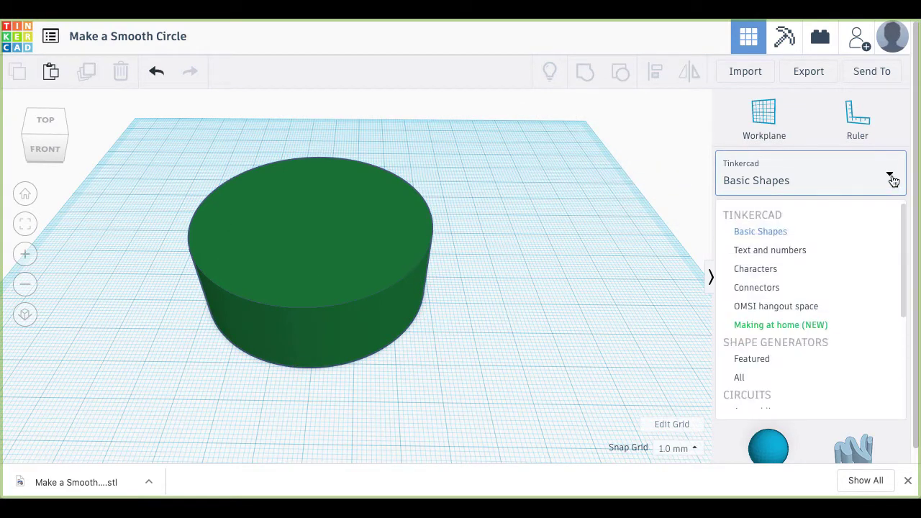
{"action": "left_click", "coordinate": [489, 250]}
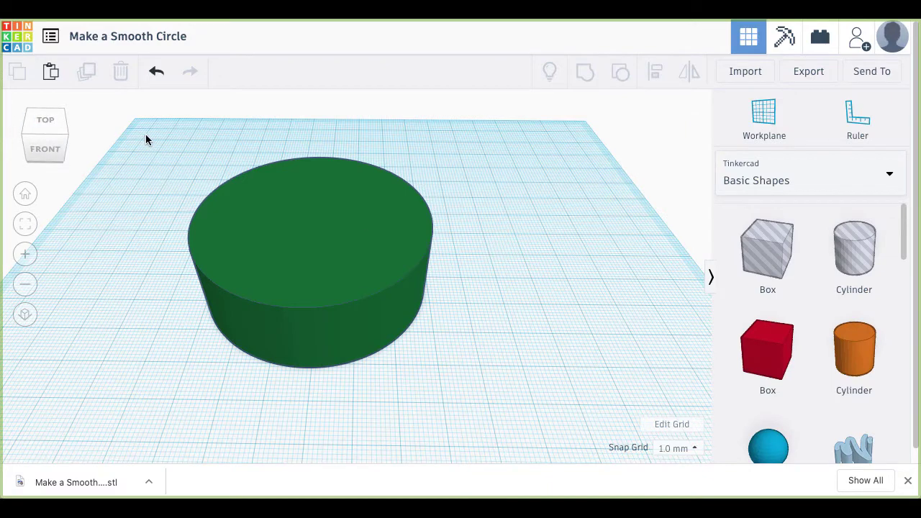
{"action": "left_click_drag", "start_coordinate": [145, 133], "coordinate": [541, 462]}
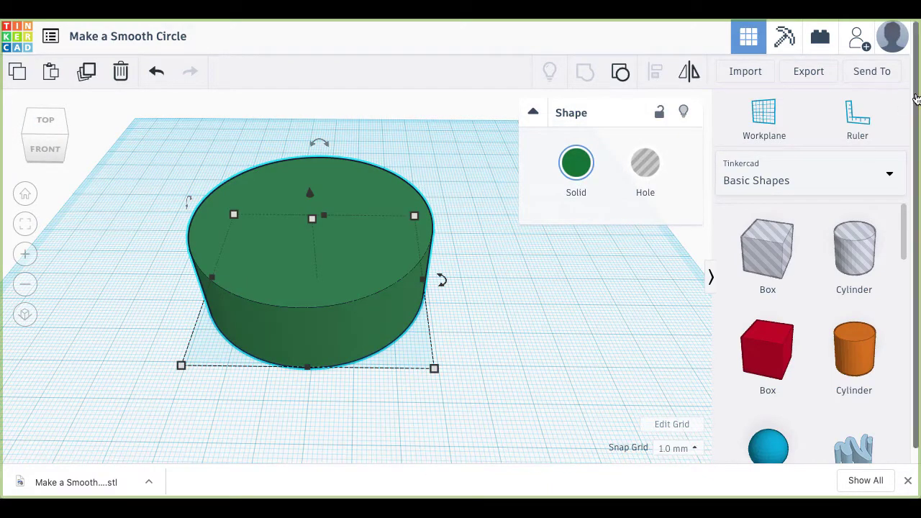
{"action": "left_click", "coordinate": [890, 180]}
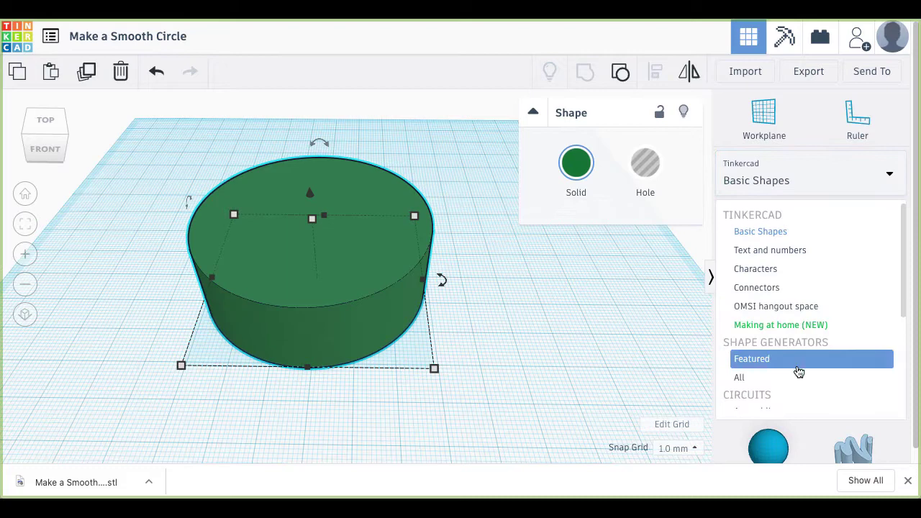
{"action": "scroll", "coordinate": [796, 371], "scroll_direction": "down", "scroll_amount": 3}
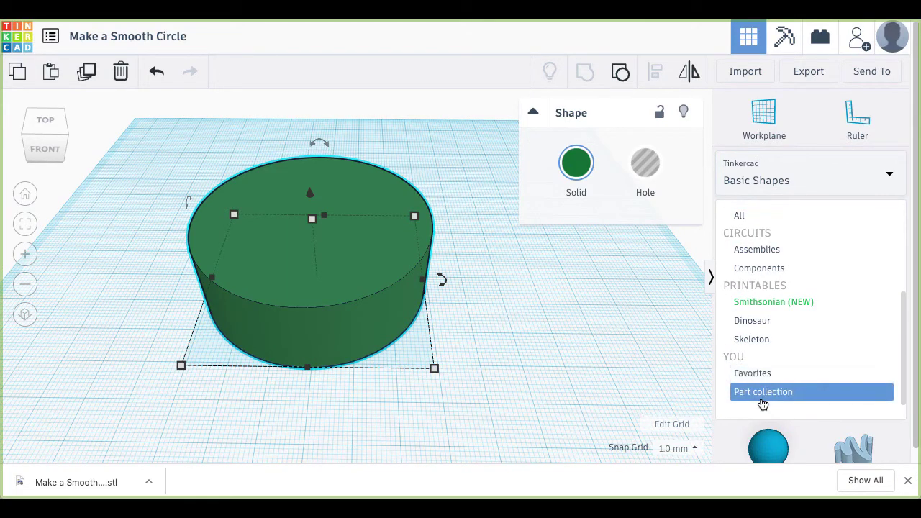
{"action": "left_click", "coordinate": [761, 395]}
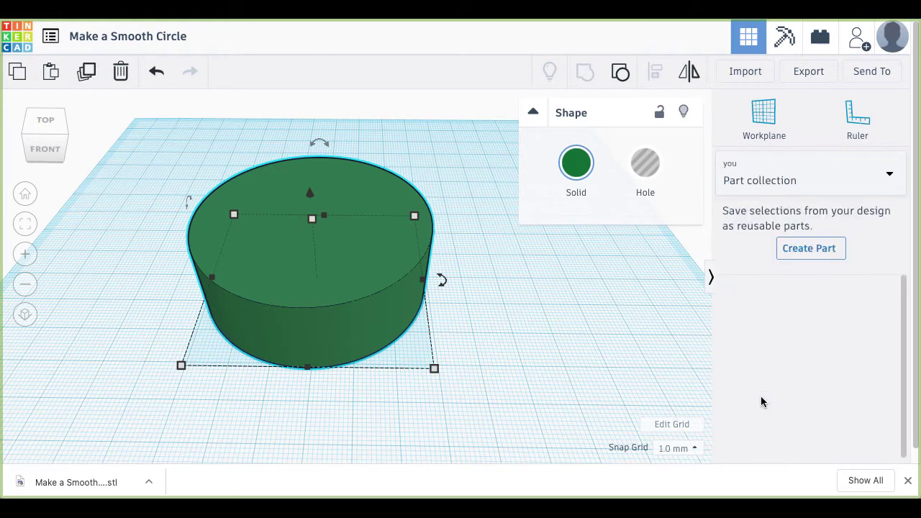
Step: Create a new part from the selection named 'Smooth Cylinder'
{"action": "left_click", "coordinate": [823, 256]}
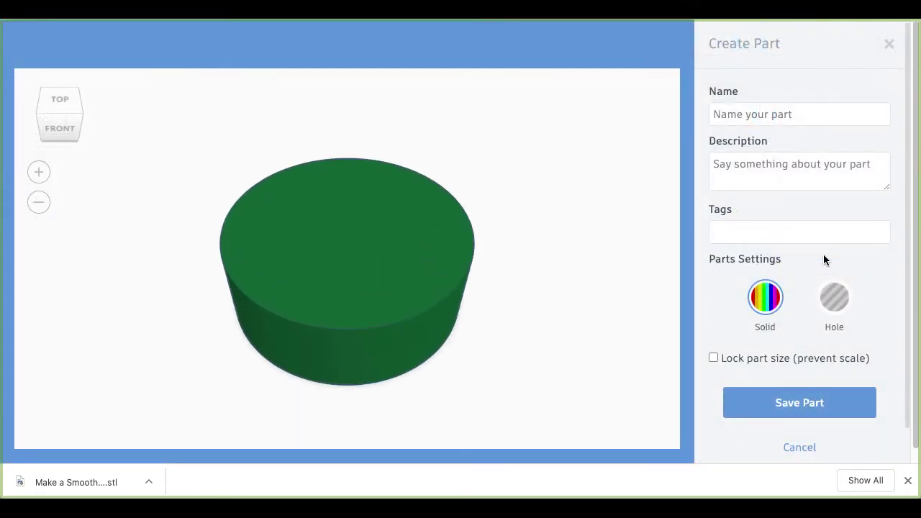
{"action": "left_click", "coordinate": [802, 118]}
{"action": "type", "text": "Smooth "}
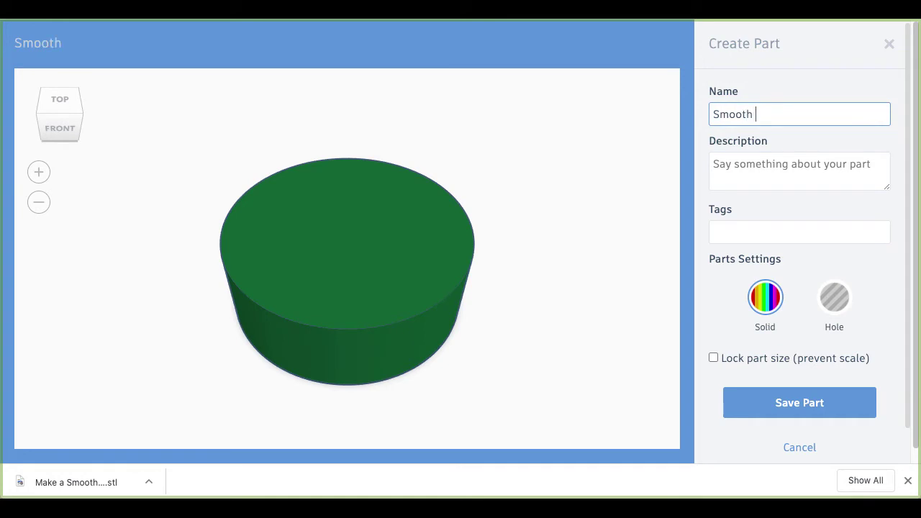
{"action": "type", "text": "Cylinder"}
Step: Set the part's solid colour to red and save the Smooth Cylinder part
{"action": "left_click", "coordinate": [774, 301]}
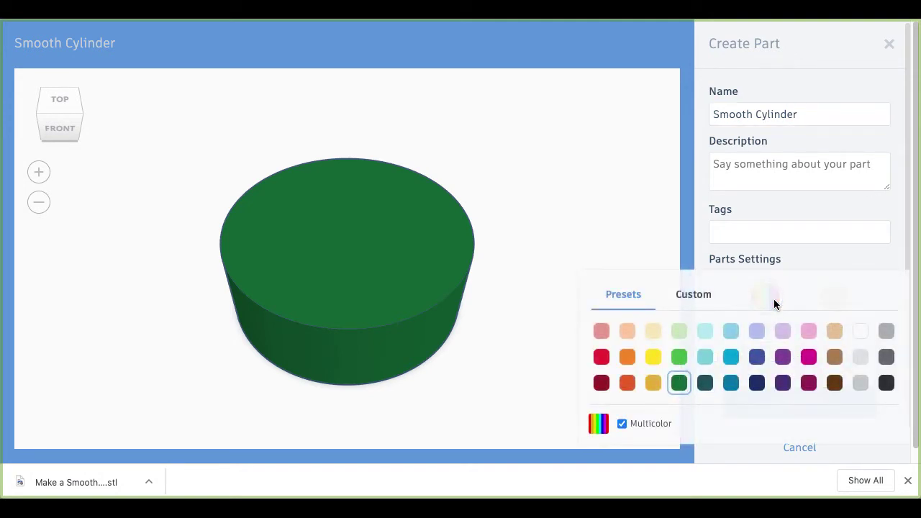
{"action": "left_click", "coordinate": [602, 360]}
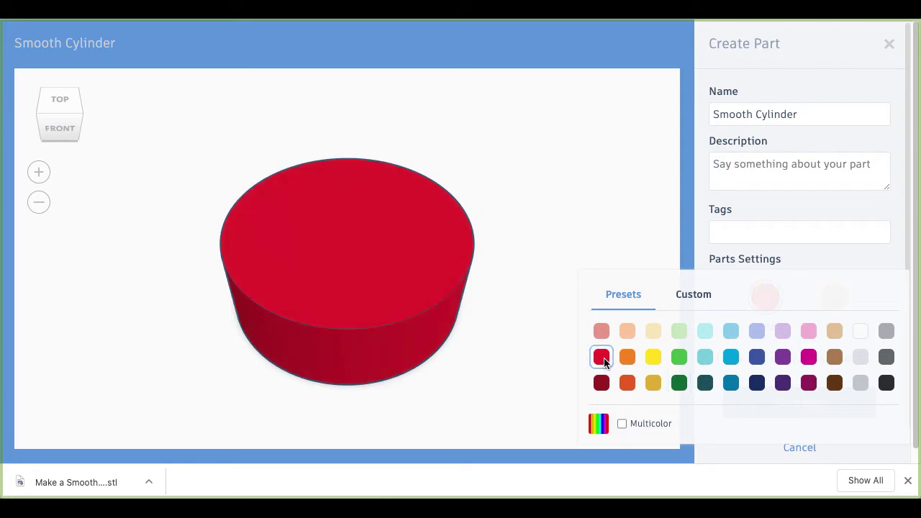
{"action": "left_click", "coordinate": [622, 424]}
{"action": "left_click", "coordinate": [622, 424]}
{"action": "left_click", "coordinate": [691, 300]}
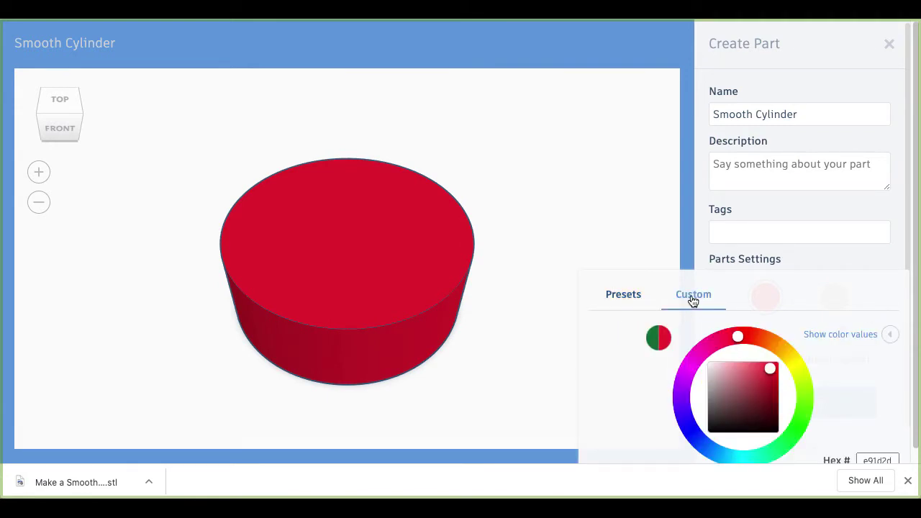
{"action": "left_click", "coordinate": [770, 204]}
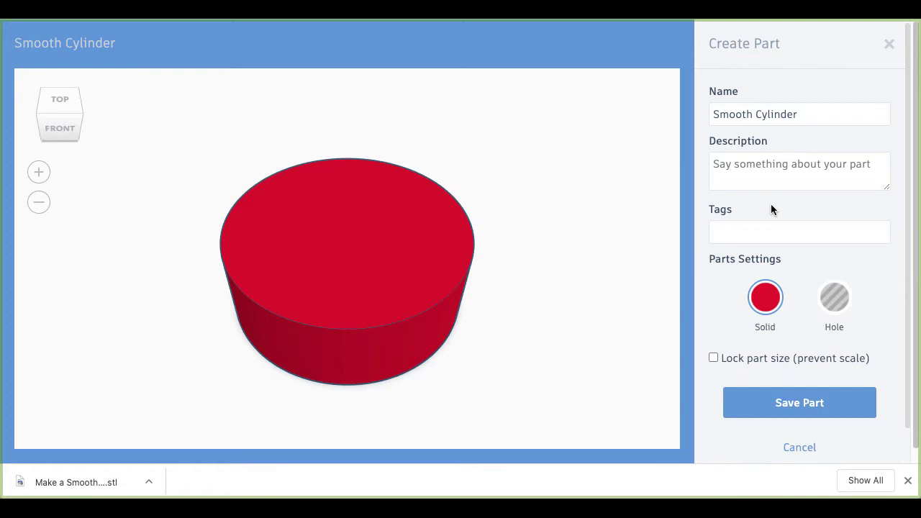
{"action": "left_click", "coordinate": [802, 404]}
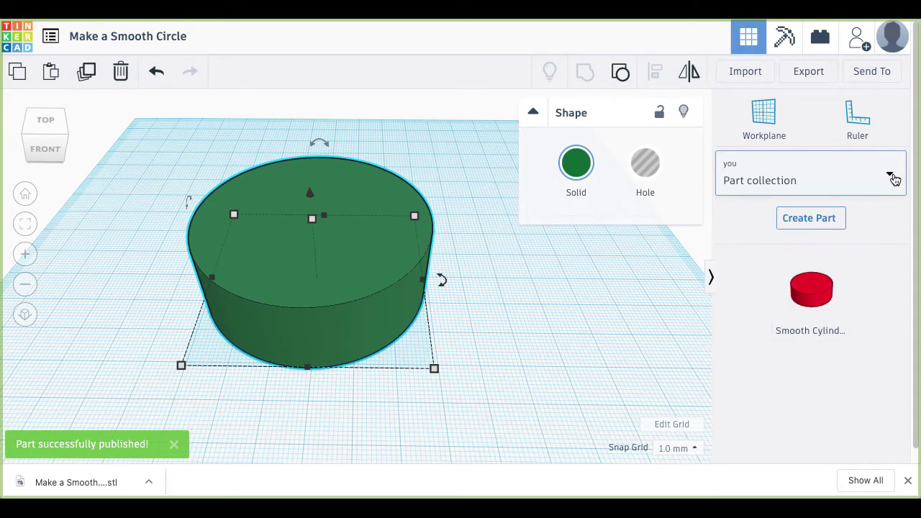
Step: Place the saved Smooth Cylinder part from Part collection onto the workplane
{"action": "left_click", "coordinate": [891, 177]}
{"action": "scroll", "coordinate": [813, 309], "scroll_direction": "down", "scroll_amount": 5}
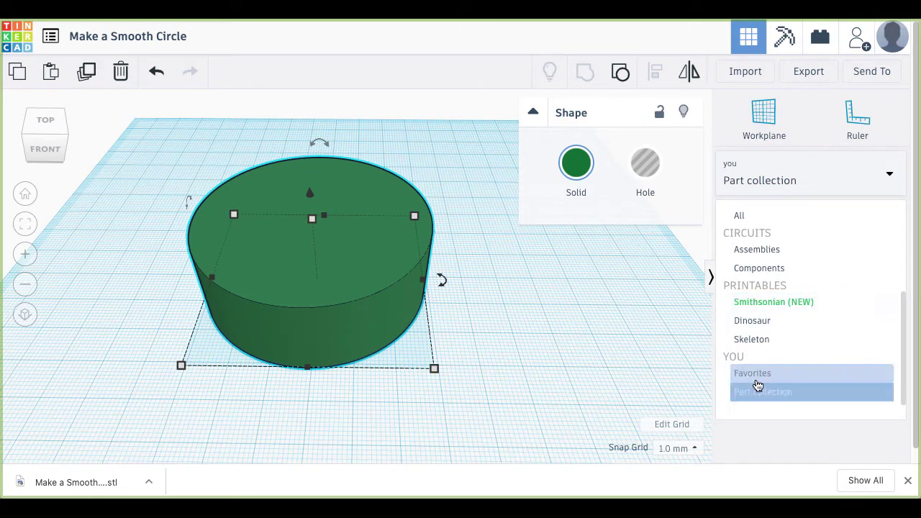
{"action": "left_click", "coordinate": [755, 392]}
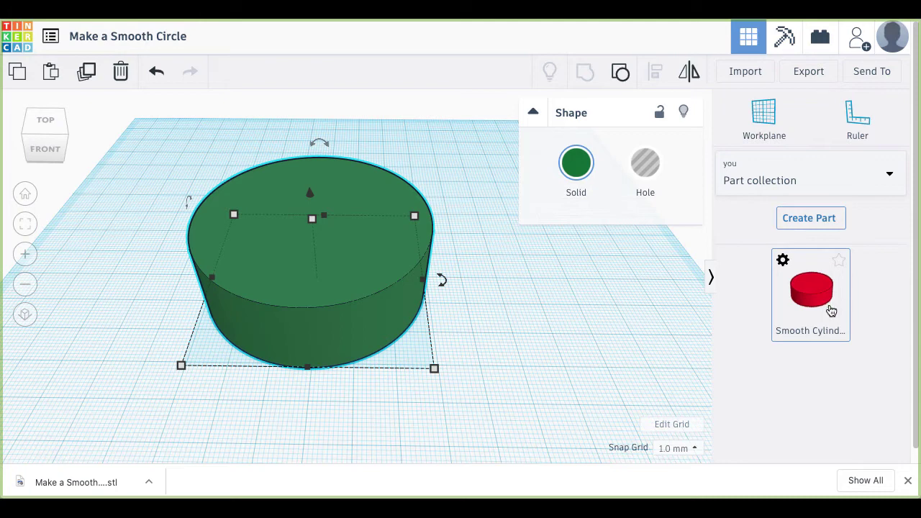
{"action": "left_click", "coordinate": [813, 301]}
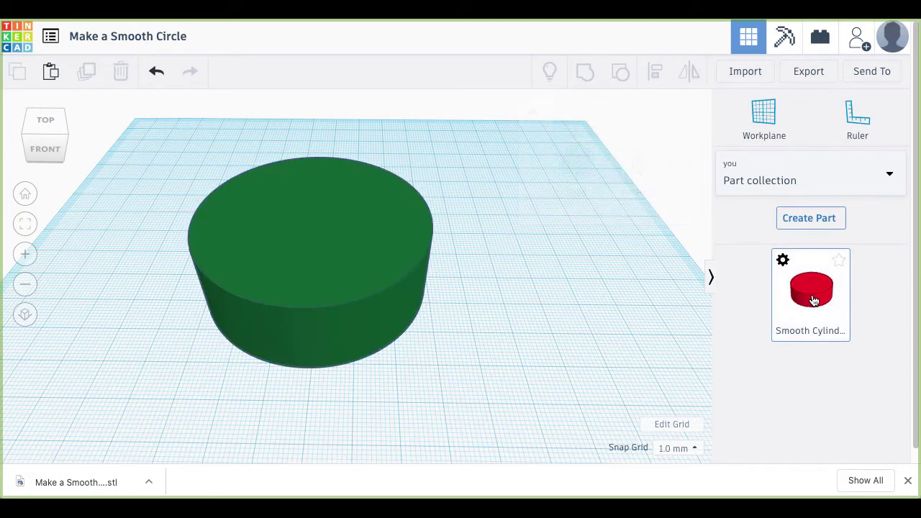
{"action": "left_click_drag", "start_coordinate": [814, 301], "coordinate": [559, 293]}
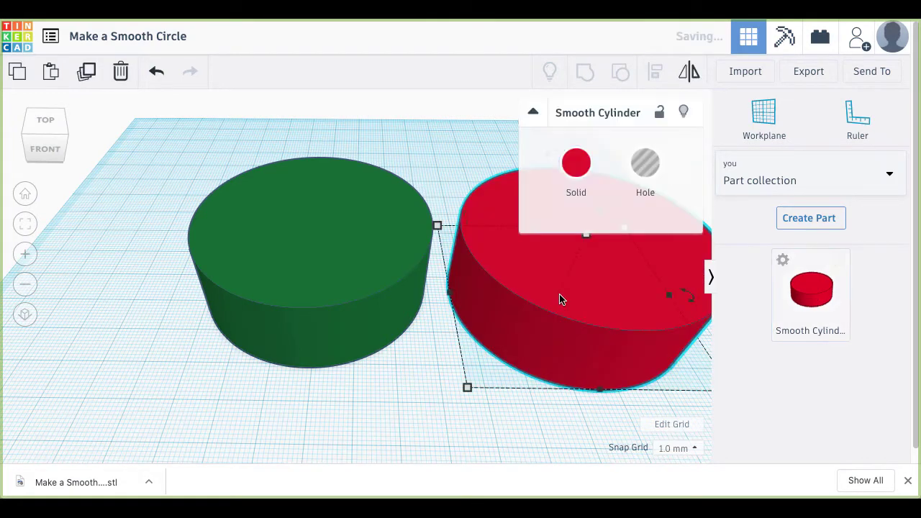
Step: Delete the green cylinder and move the red one to the workplane centre
{"action": "left_click", "coordinate": [332, 289]}
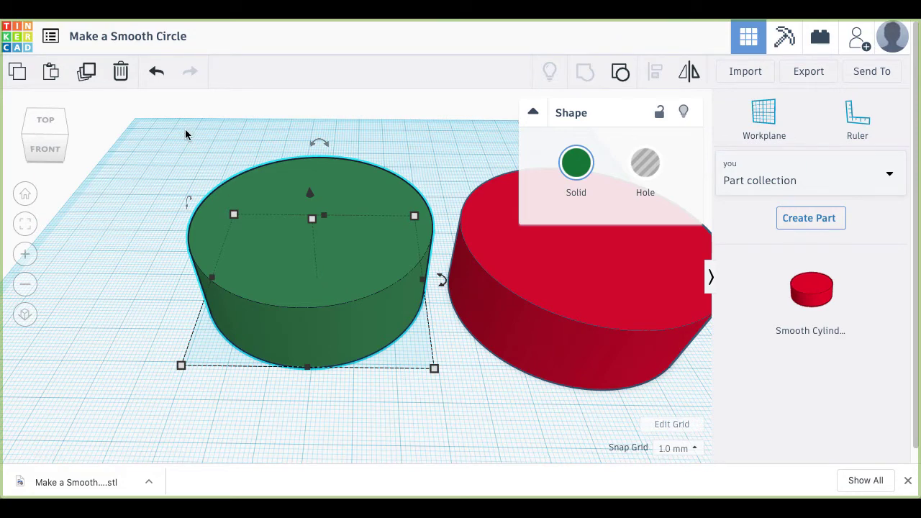
{"action": "left_click", "coordinate": [120, 71]}
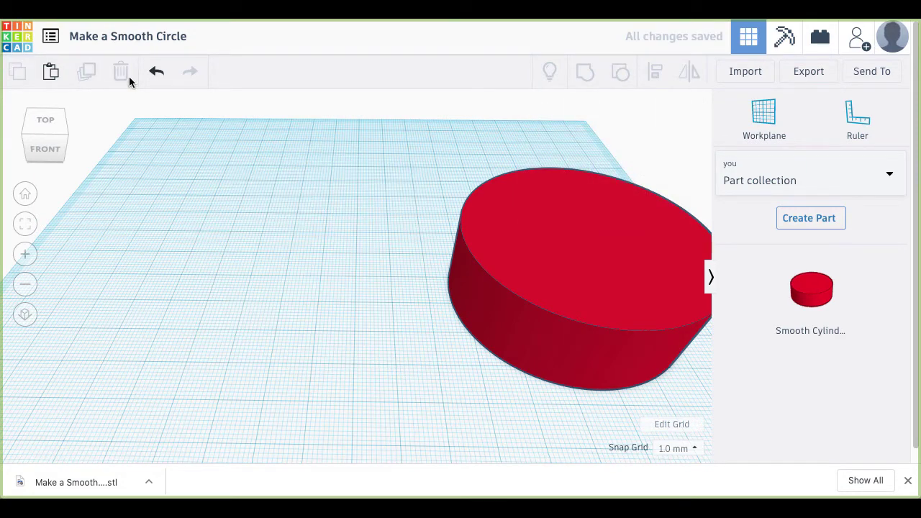
{"action": "left_click_drag", "start_coordinate": [522, 230], "coordinate": [318, 238]}
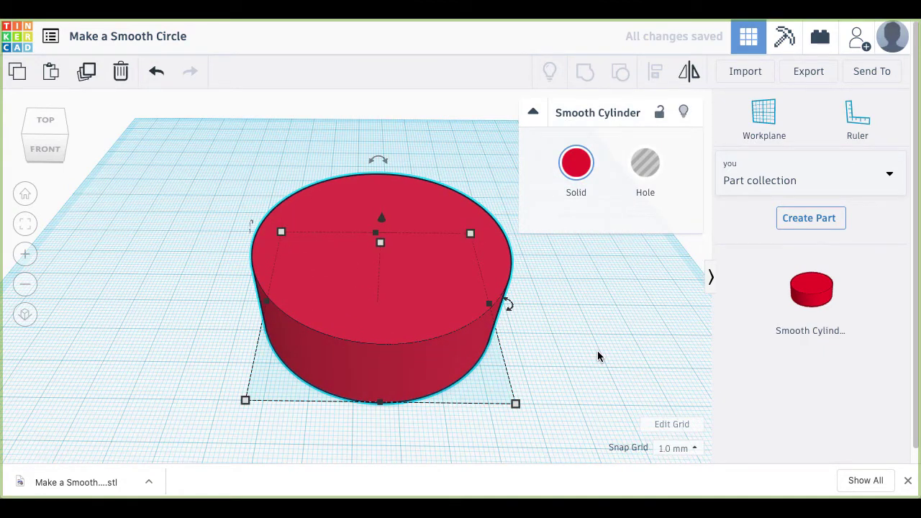
Step: Export the selected red cylinder as an STL file and switch to Ultimaker Cura
{"action": "left_click", "coordinate": [808, 71]}
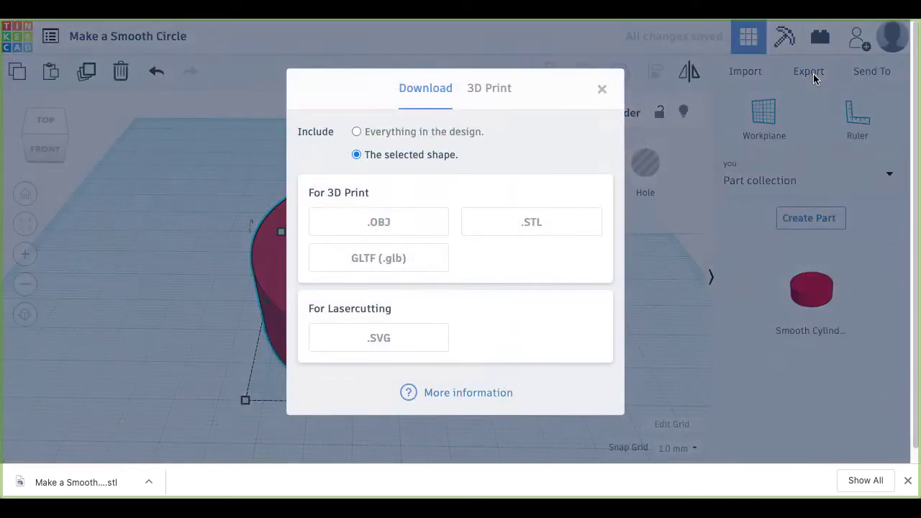
{"action": "left_click", "coordinate": [531, 224]}
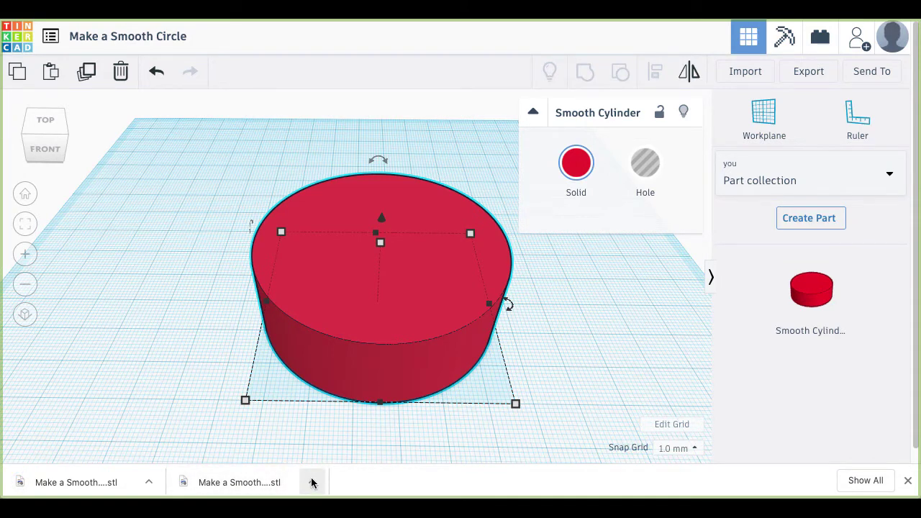
{"action": "left_click", "coordinate": [907, 480]}
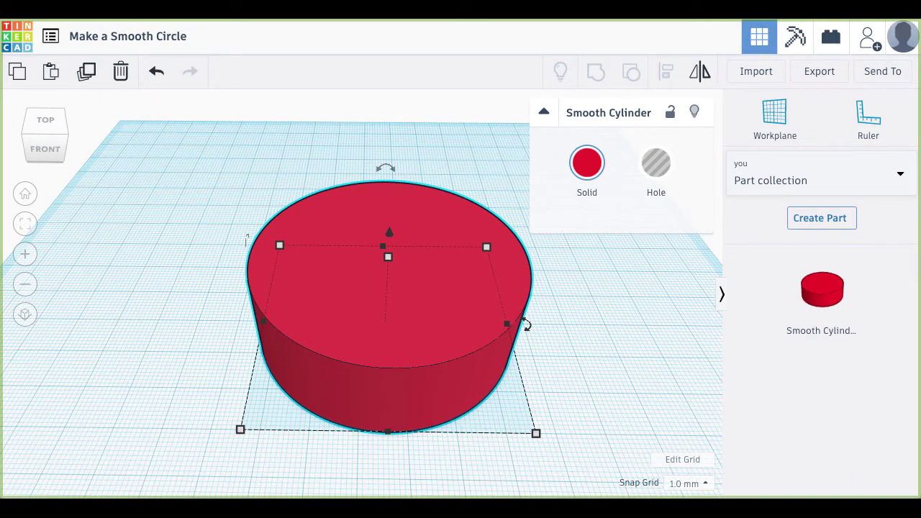
{"action": "key", "text": "super+Tab"}
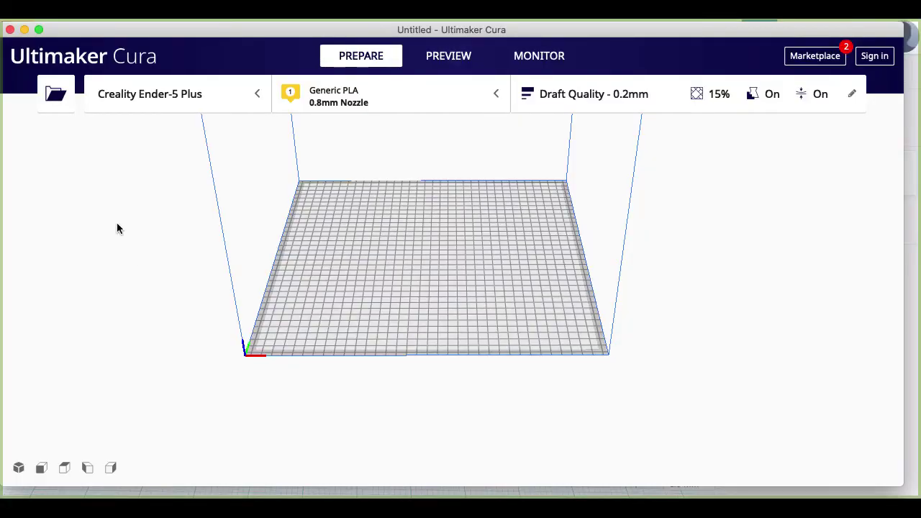
Step: Load Make a Smooth Circle (1).stl from Downloads onto the build plate
{"action": "left_click", "coordinate": [60, 92]}
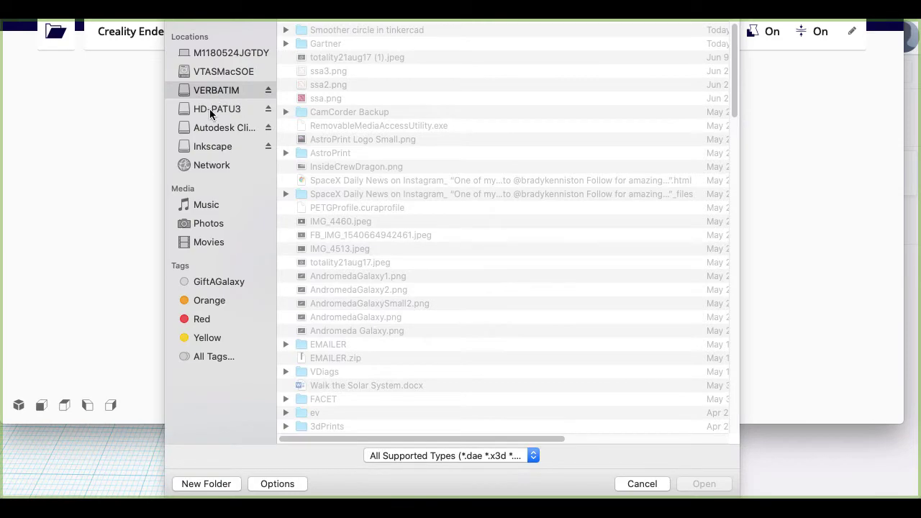
{"action": "left_click", "coordinate": [231, 72]}
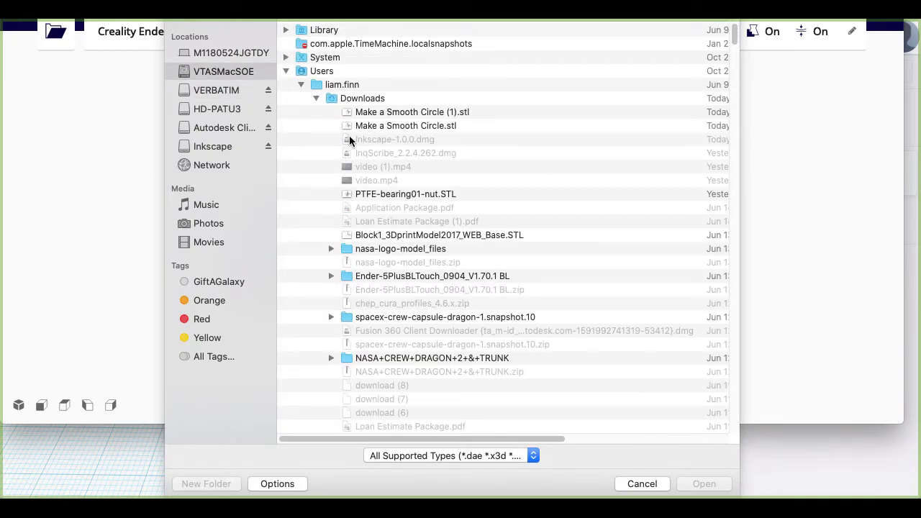
{"action": "left_click", "coordinate": [379, 113]}
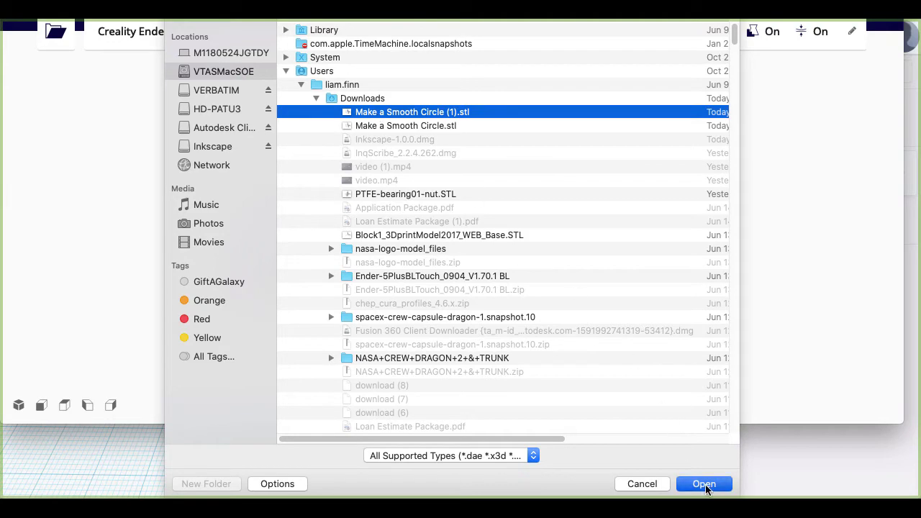
{"action": "left_click", "coordinate": [704, 485]}
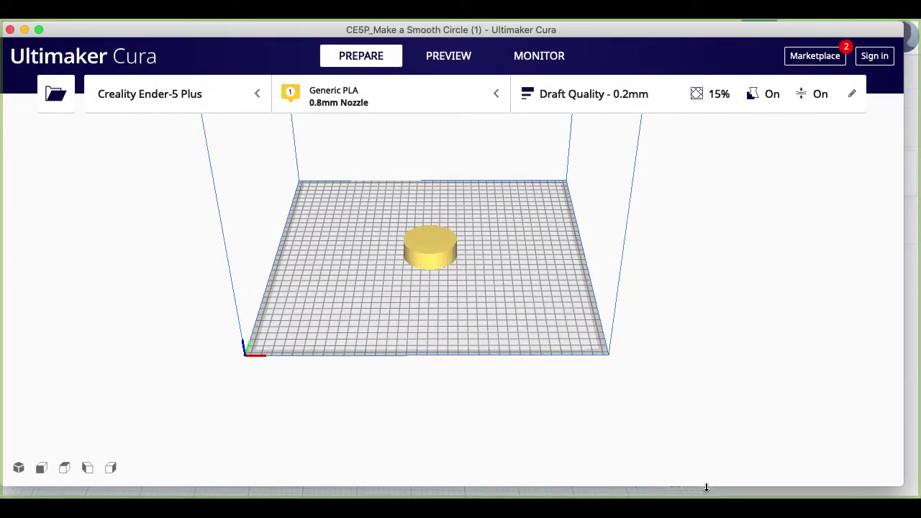
Step: Zoom and orbit to inspect the 60 × 60 × 21 mm cylinder from below
{"action": "scroll", "coordinate": [458, 324], "scroll_direction": "up", "scroll_amount": 4}
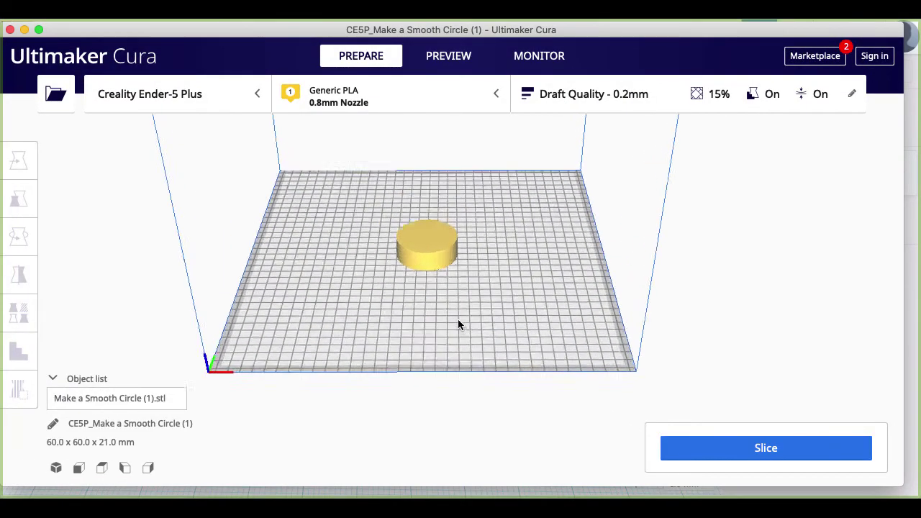
{"action": "scroll", "coordinate": [459, 323], "scroll_direction": "up", "scroll_amount": 5}
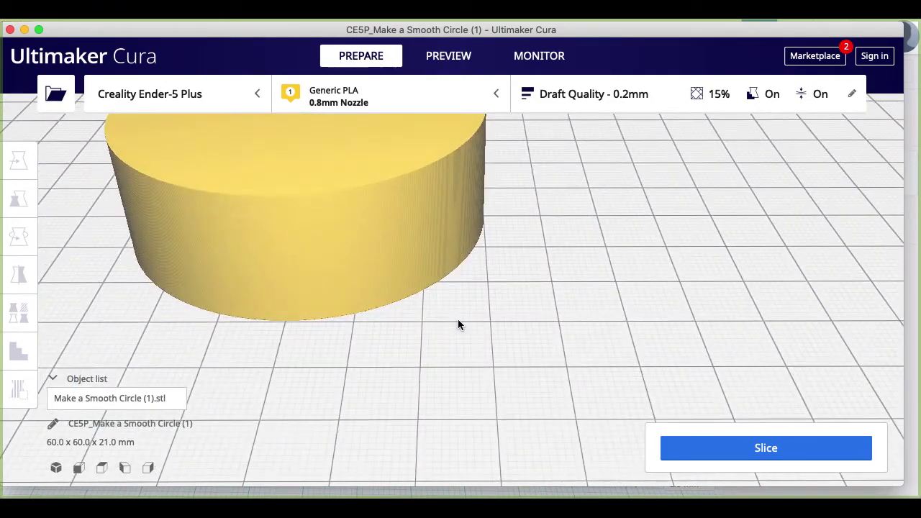
{"action": "right_click_drag", "start_coordinate": [371, 271], "coordinate": [443, 283]}
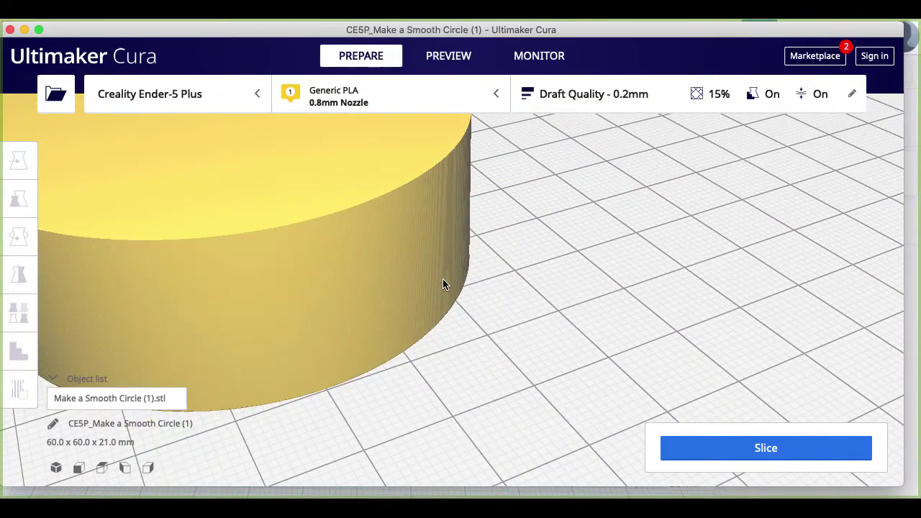
{"action": "scroll", "coordinate": [294, 297], "scroll_direction": "down", "scroll_amount": 3}
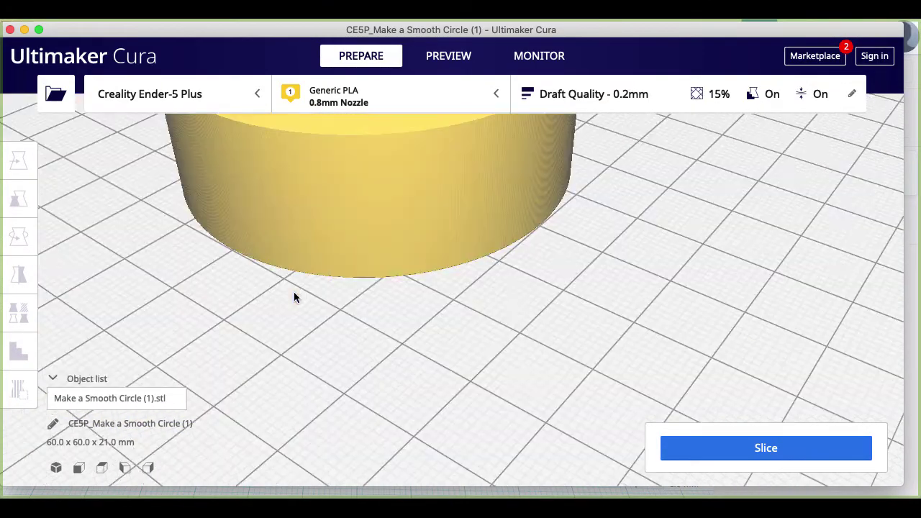
{"action": "scroll", "coordinate": [488, 350], "scroll_direction": "down", "scroll_amount": 5}
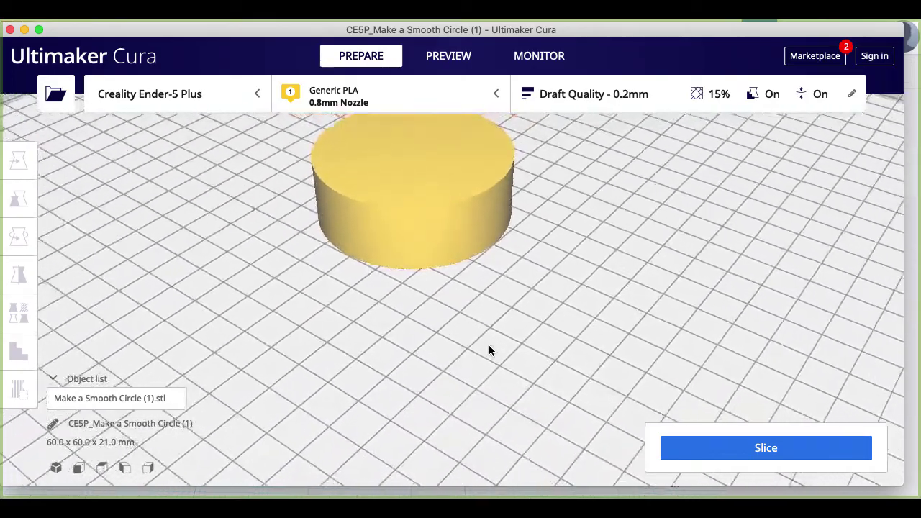
{"action": "scroll", "coordinate": [387, 325], "scroll_direction": "down", "scroll_amount": 5}
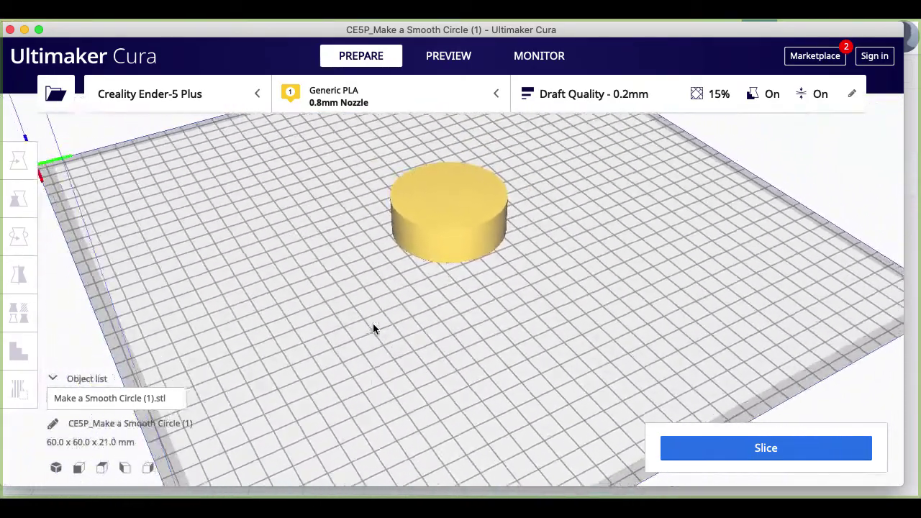
{"action": "scroll", "coordinate": [372, 328], "scroll_direction": "down", "scroll_amount": 2}
Step: Uniformly scale the cylinder with the Scale tool to 105.4 × 105.4 × 36.9 mm
{"action": "right_click_drag", "start_coordinate": [394, 343], "coordinate": [514, 359]}
{"action": "left_click", "coordinate": [445, 269]}
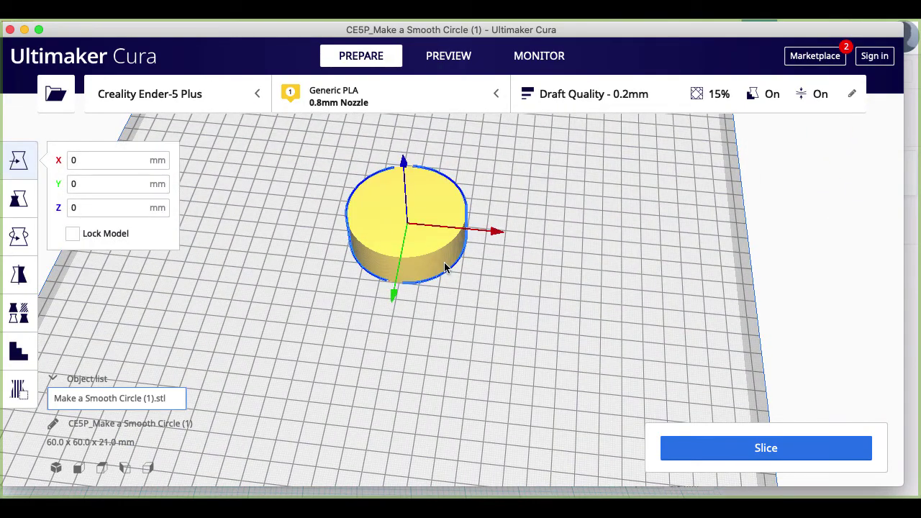
{"action": "left_click", "coordinate": [27, 207]}
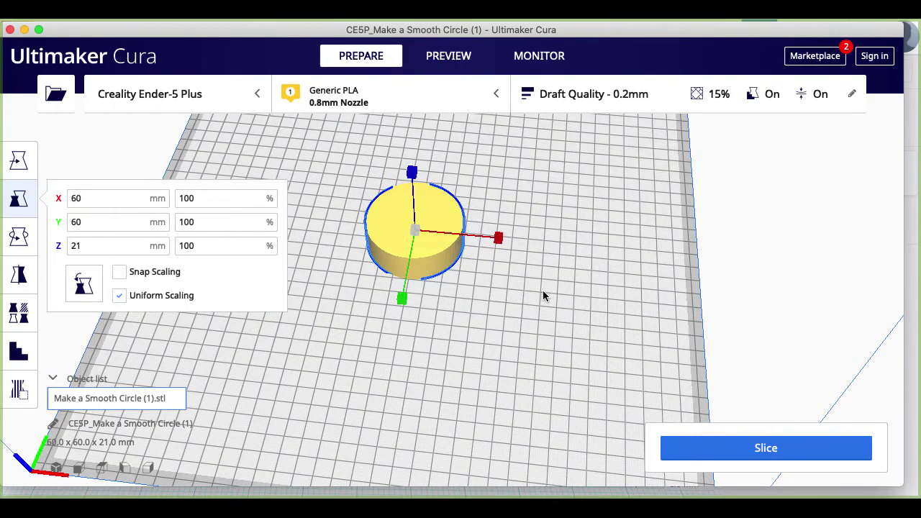
{"action": "left_click_drag", "start_coordinate": [501, 238], "coordinate": [568, 248]}
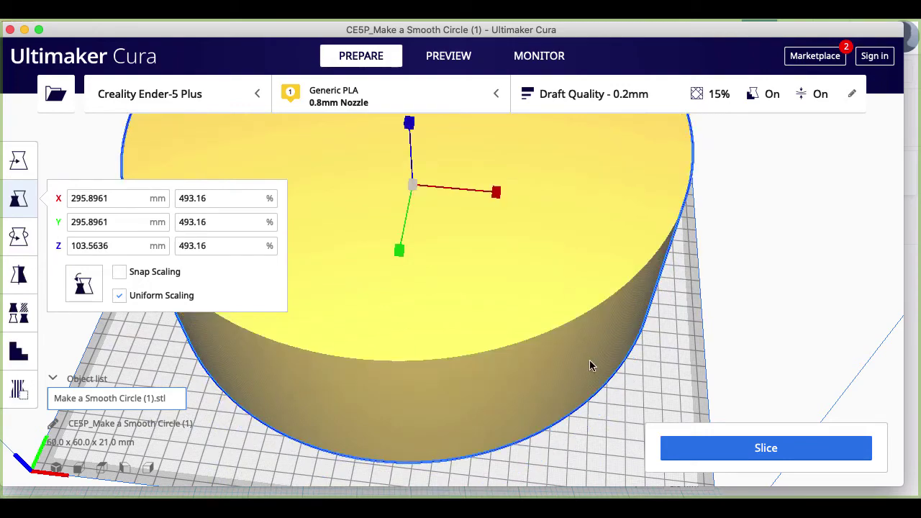
{"action": "right_click_drag", "start_coordinate": [617, 394], "coordinate": [625, 423]}
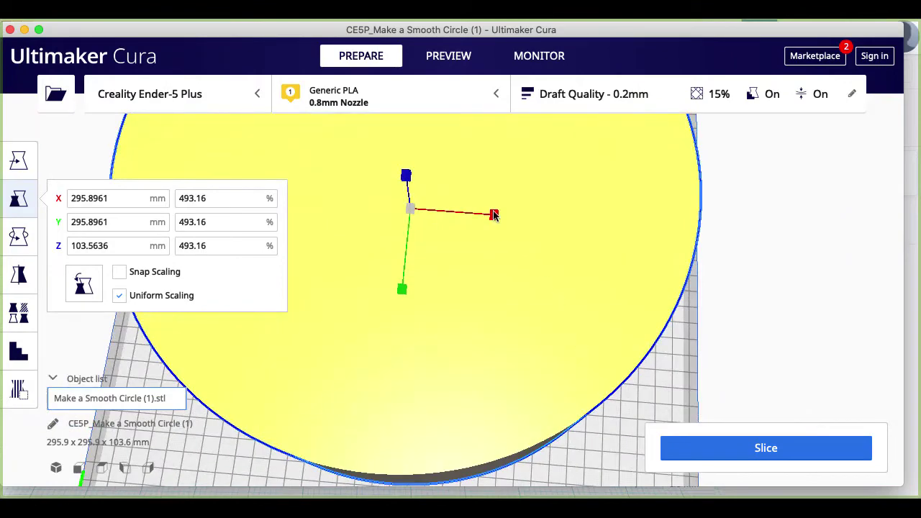
{"action": "left_click_drag", "start_coordinate": [493, 216], "coordinate": [431, 232]}
{"action": "left_click", "coordinate": [534, 325]}
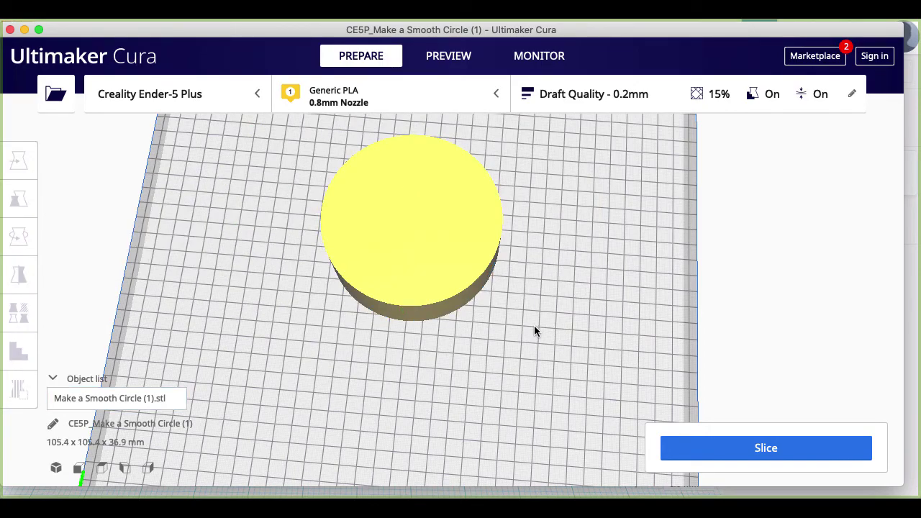
{"action": "scroll", "coordinate": [534, 330], "scroll_direction": "down", "scroll_amount": 3}
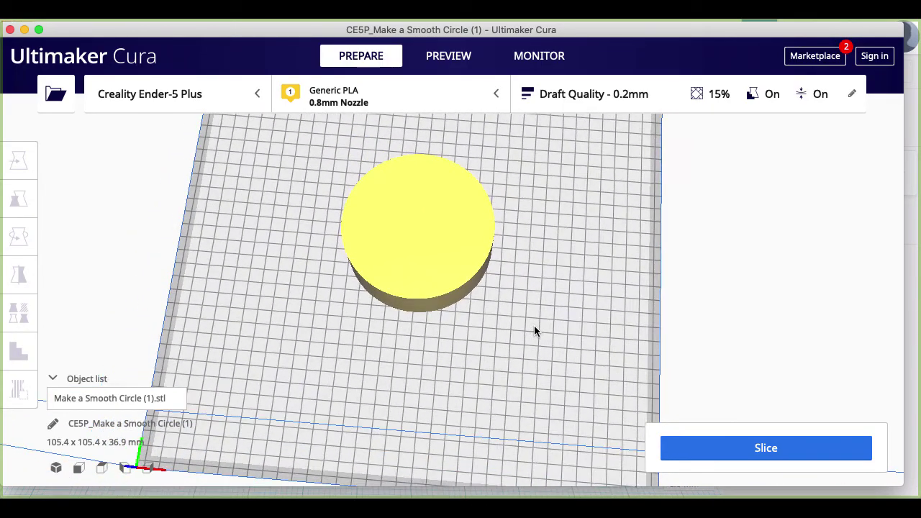
{"action": "scroll", "coordinate": [477, 352], "scroll_direction": "down", "scroll_amount": 3}
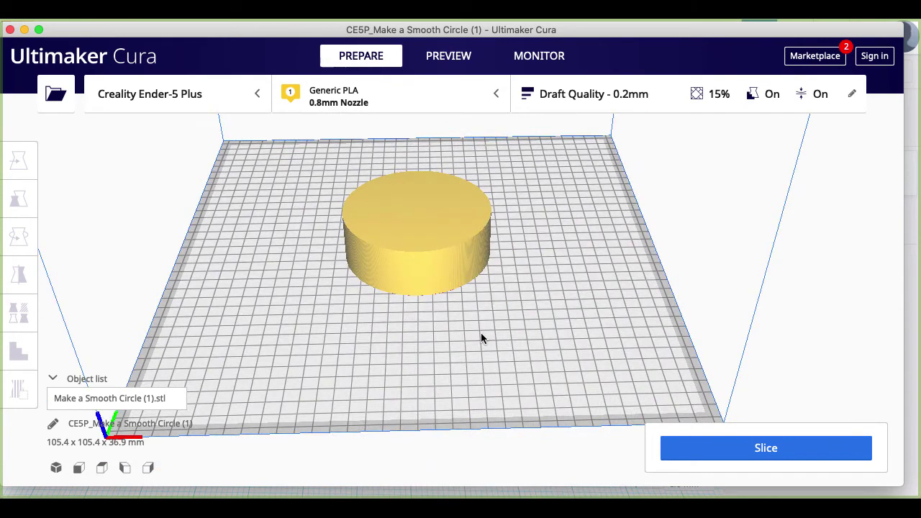